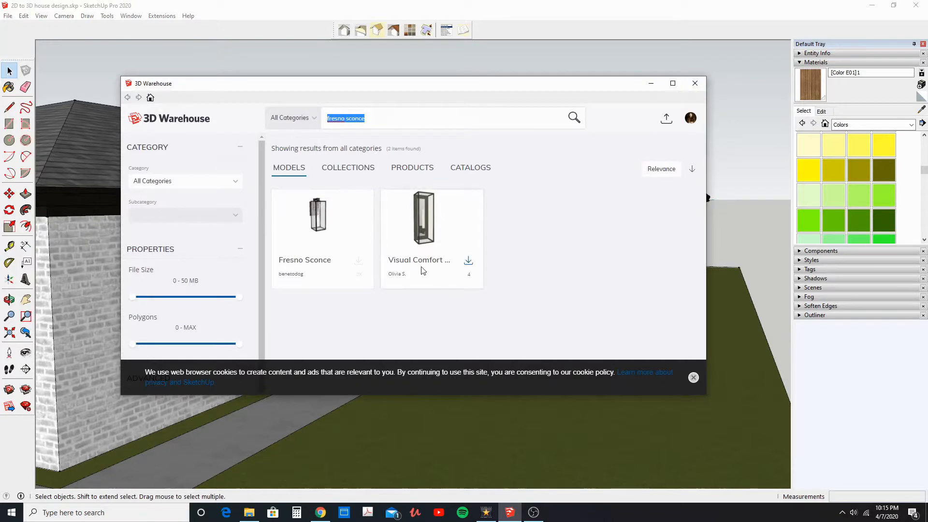
Load the Fresno Sconce model directly from 3D Warehouse and place it on the lawn in front of the entry column
{"action": "left_click", "coordinate": [320, 221]}
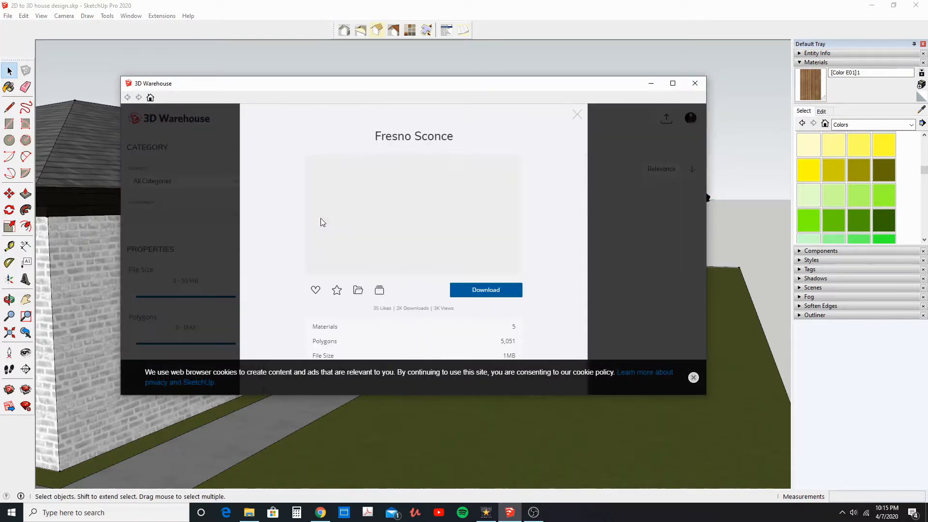
{"action": "left_click", "coordinate": [489, 295]}
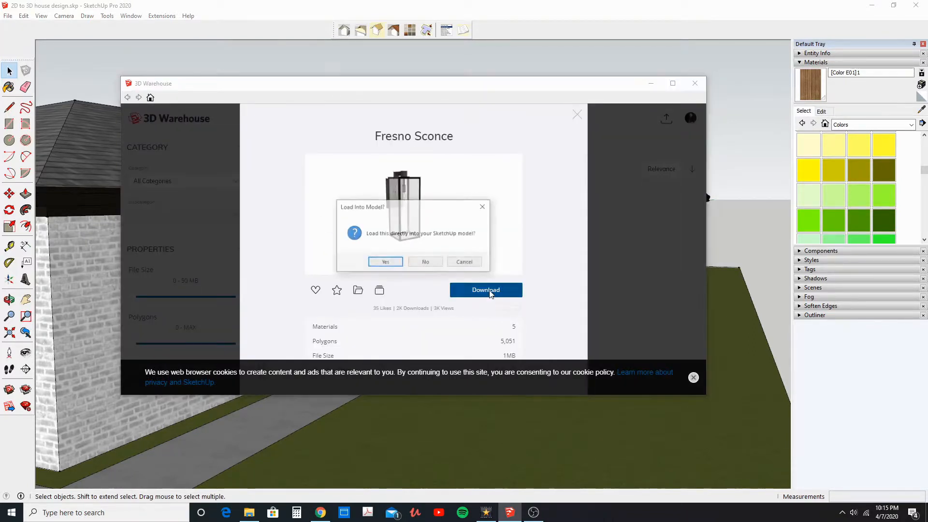
{"action": "left_click", "coordinate": [385, 262]}
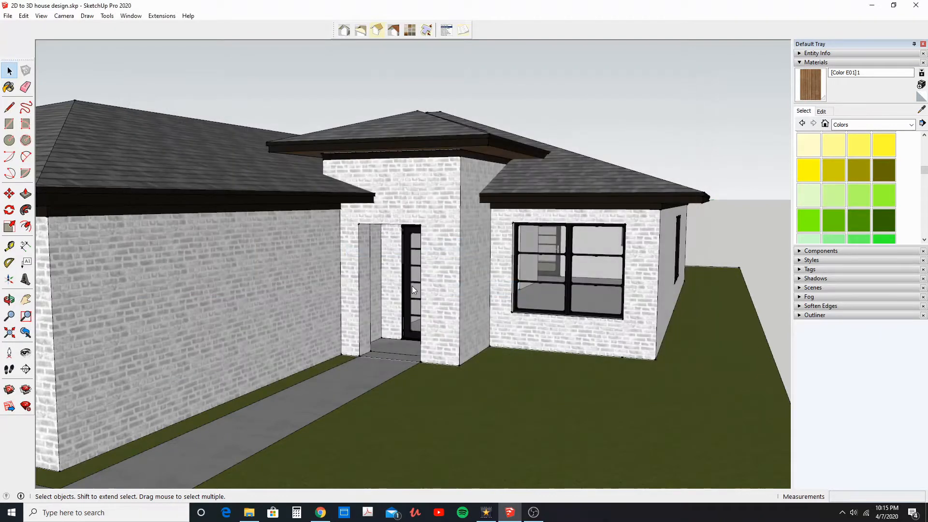
{"action": "left_click", "coordinate": [426, 379]}
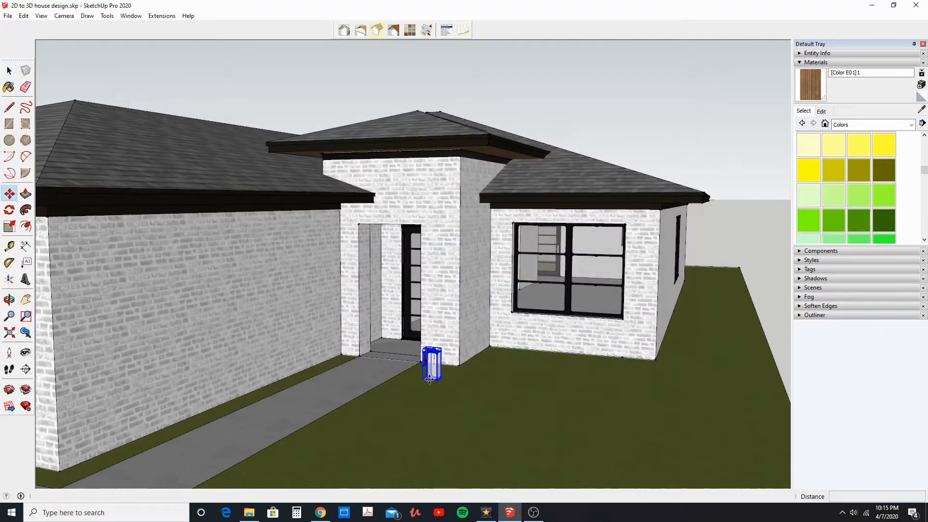
Rotate the sconce 90 degrees on the ground plane so its mounting plate faces the entry wall
{"action": "left_click", "coordinate": [9, 210]}
{"action": "middle_click_drag", "start_coordinate": [356, 331], "coordinate": [424, 422]}
{"action": "left_click", "coordinate": [449, 458]}
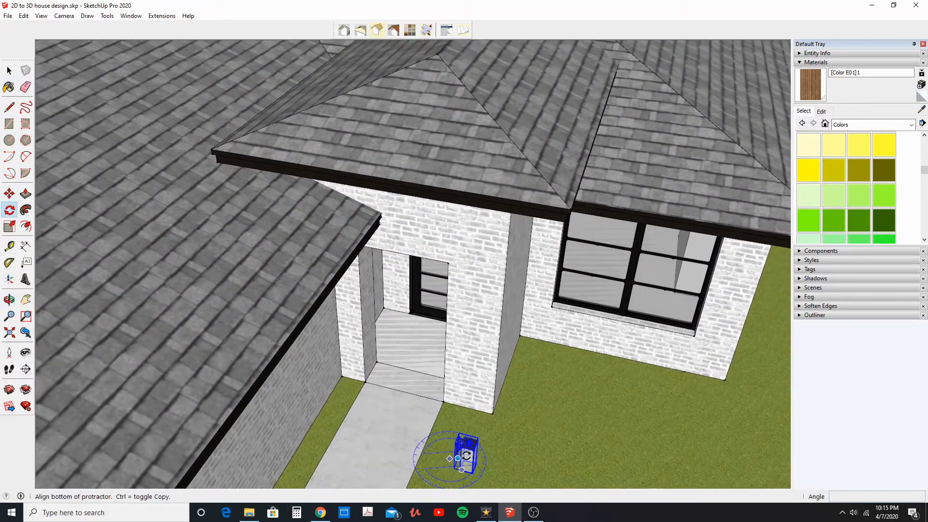
{"action": "left_click", "coordinate": [507, 446]}
{"action": "key", "text": "Return"}
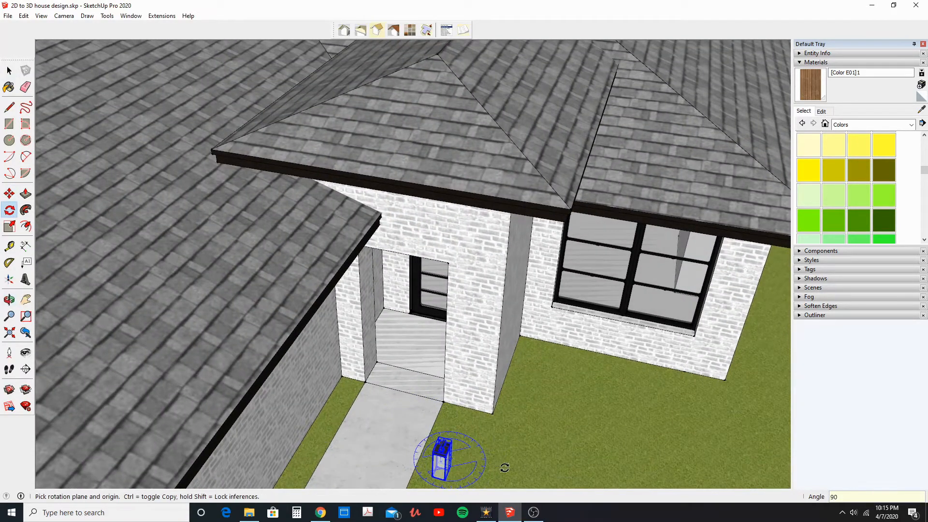
Move the sconce by its back plate from the ground onto the front face of the brick column beside the front door
{"action": "middle_click_drag", "start_coordinate": [545, 467], "coordinate": [351, 367]}
{"action": "scroll", "coordinate": [299, 352], "scroll_direction": "up", "scroll_amount": 3}
{"action": "left_click", "coordinate": [9, 194]}
{"action": "scroll", "coordinate": [141, 269], "scroll_direction": "up", "scroll_amount": 3}
{"action": "scroll", "coordinate": [305, 384], "scroll_direction": "up", "scroll_amount": 2}
{"action": "scroll", "coordinate": [306, 384], "scroll_direction": "up", "scroll_amount": 1}
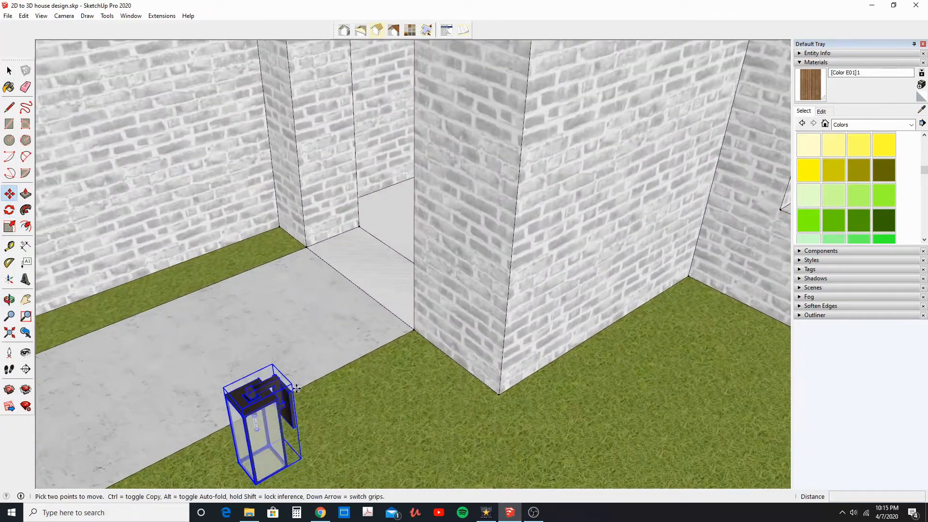
{"action": "left_click", "coordinate": [292, 390]}
{"action": "scroll", "coordinate": [381, 334], "scroll_direction": "down", "scroll_amount": 2}
{"action": "middle_click_drag", "start_coordinate": [454, 166], "coordinate": [433, 259], "text": "shift"}
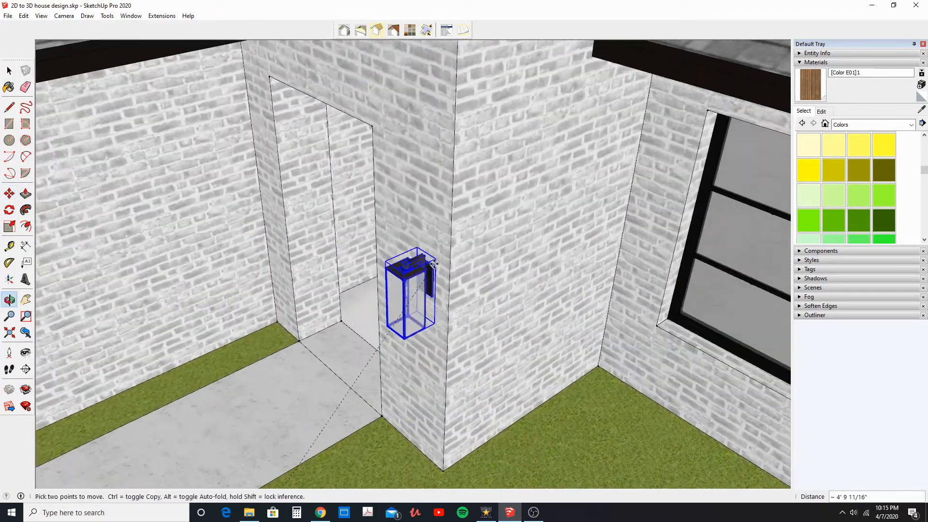
{"action": "left_click", "coordinate": [451, 222]}
Slide the sconce along the red axis toward the middle of the entry column's front face
{"action": "middle_click_drag", "start_coordinate": [450, 222], "coordinate": [630, 204]}
{"action": "left_click", "coordinate": [502, 199]}
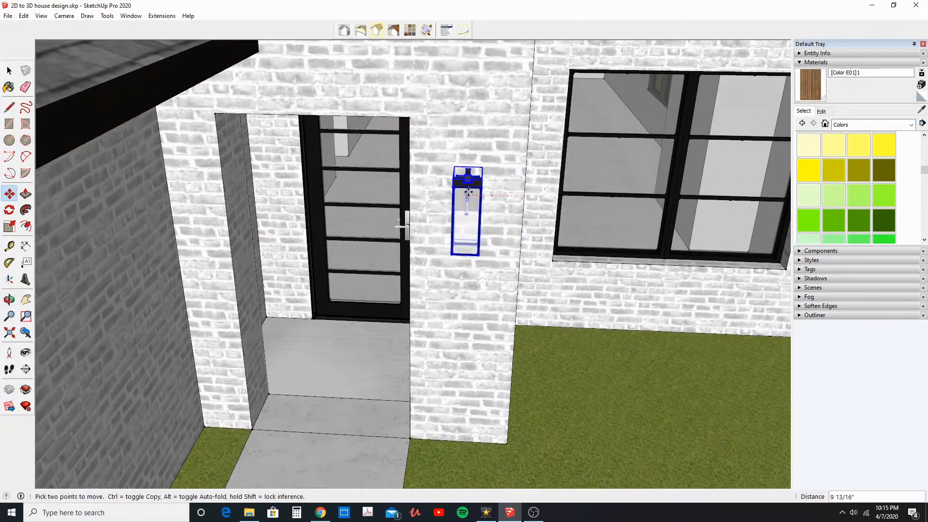
{"action": "scroll", "coordinate": [468, 191], "scroll_direction": "down", "scroll_amount": 2}
{"action": "middle_click_drag", "start_coordinate": [467, 191], "coordinate": [423, 182]}
{"action": "scroll", "coordinate": [457, 170], "scroll_direction": "down", "scroll_amount": 1}
{"action": "scroll", "coordinate": [424, 179], "scroll_direction": "up", "scroll_amount": 5}
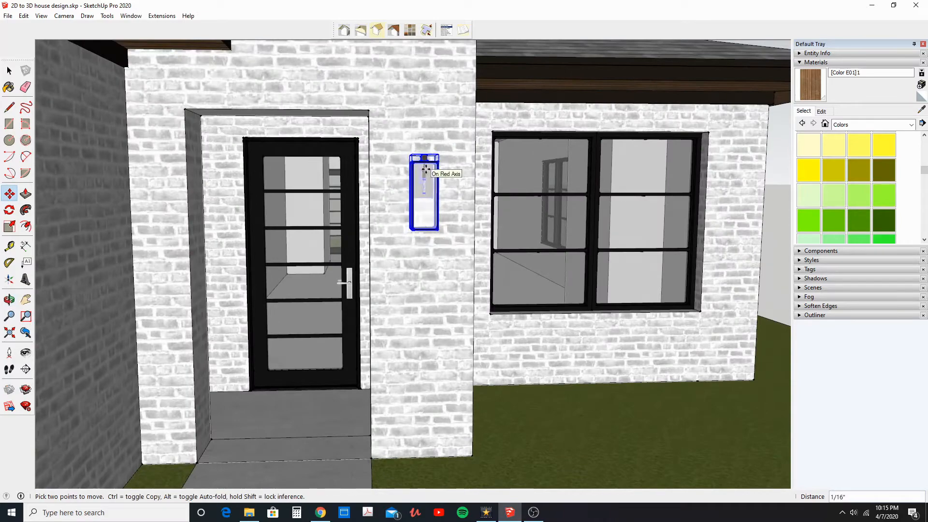
Scale the sconce up uniformly from its corner grip to a factor of 1.30
{"action": "scroll", "coordinate": [425, 174], "scroll_direction": "down", "scroll_amount": 3}
{"action": "middle_click_drag", "start_coordinate": [425, 174], "coordinate": [250, 205]}
{"action": "scroll", "coordinate": [389, 190], "scroll_direction": "down", "scroll_amount": 3}
{"action": "key", "text": "m"}
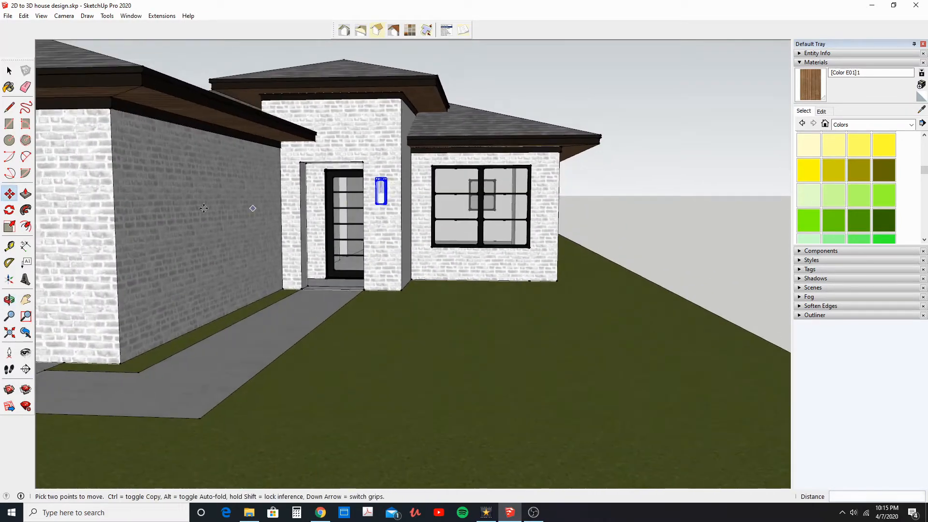
{"action": "left_click", "coordinate": [10, 226]}
{"action": "scroll", "coordinate": [384, 245], "scroll_direction": "up", "scroll_amount": 6}
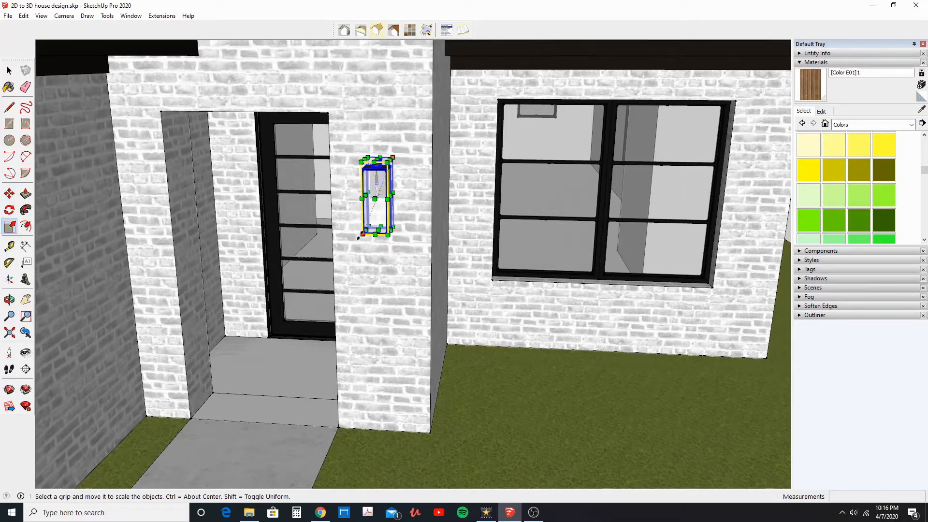
{"action": "left_click_drag", "start_coordinate": [389, 239], "coordinate": [400, 260]}
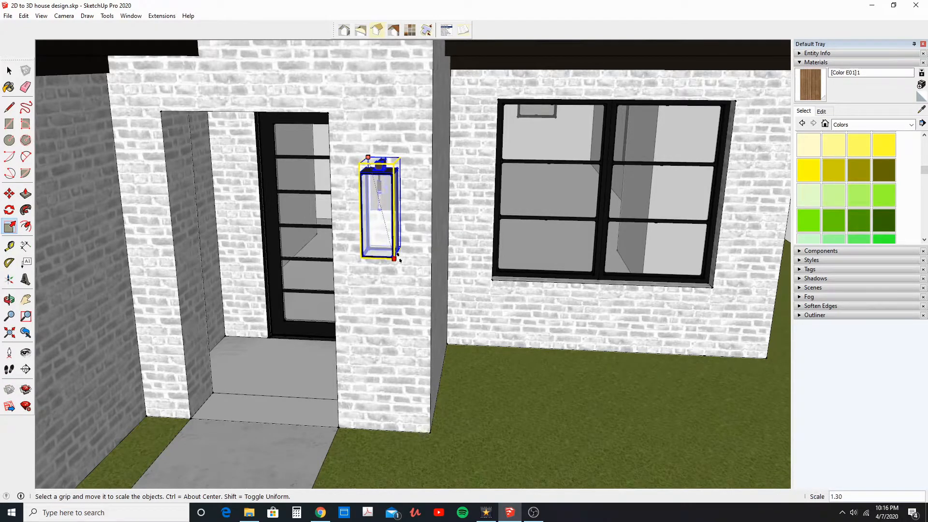
Move the sconce by its bottom midpoint along the red axis, aligning it with the midpoint of the entry column's bottom edge
{"action": "left_click", "coordinate": [9, 193]}
{"action": "middle_click_drag", "start_coordinate": [203, 218], "coordinate": [461, 246]}
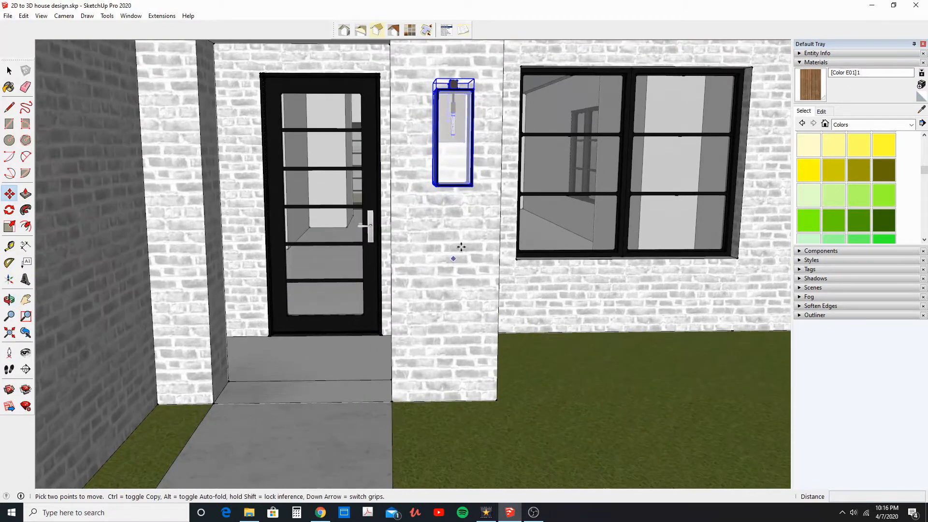
{"action": "left_click", "coordinate": [454, 186]}
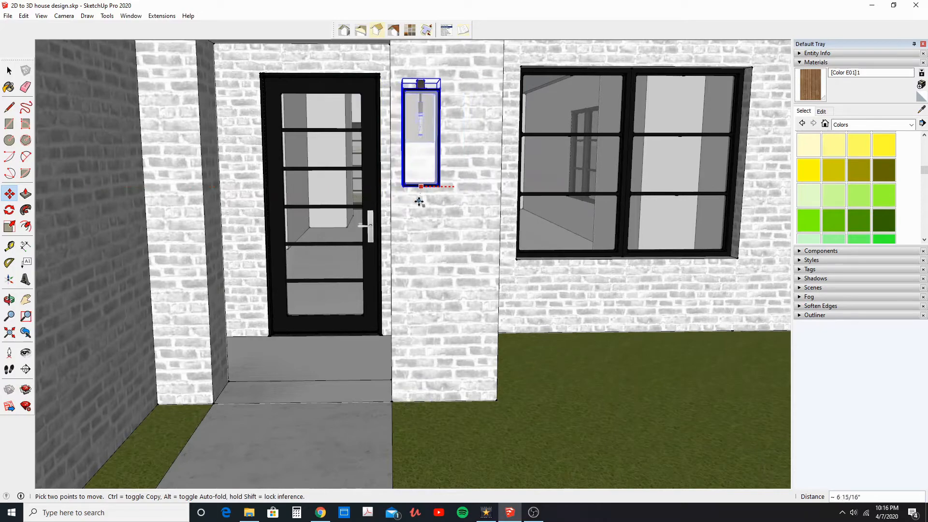
{"action": "left_click", "coordinate": [445, 401]}
Move the sconce up 6 inches on the entry column
{"action": "scroll", "coordinate": [448, 395], "scroll_direction": "down", "scroll_amount": 3}
{"action": "middle_click_drag", "start_coordinate": [448, 396], "coordinate": [434, 370]}
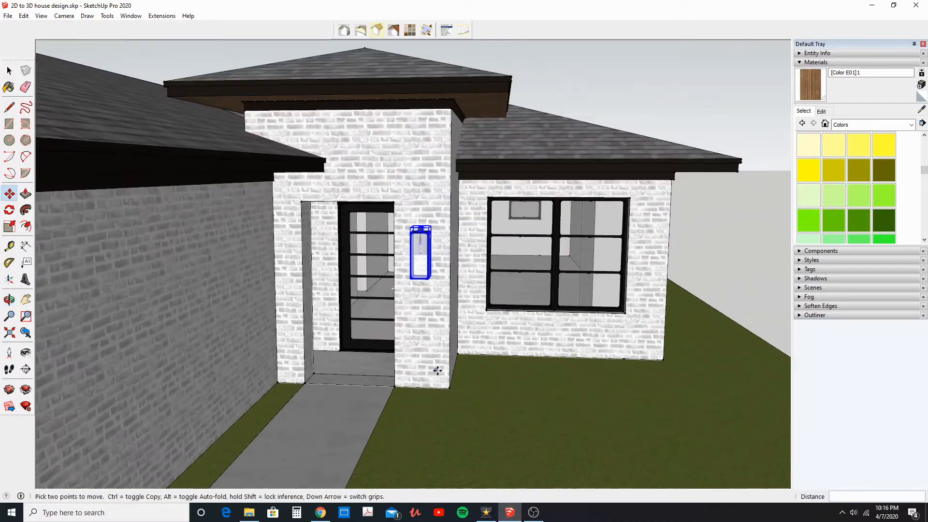
{"action": "scroll", "coordinate": [441, 295], "scroll_direction": "up", "scroll_amount": 5}
{"action": "left_click", "coordinate": [459, 314]}
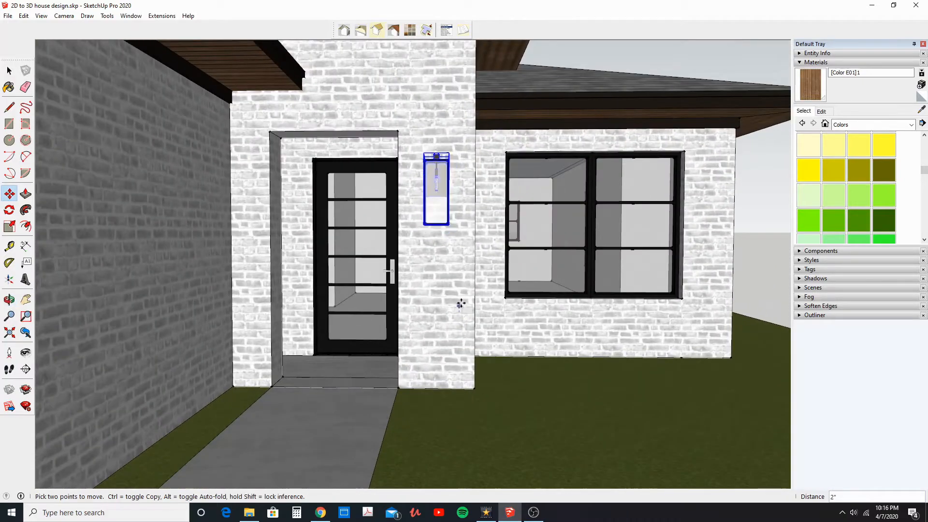
{"action": "type", "text": "6"}
{"action": "key", "text": "Return"}
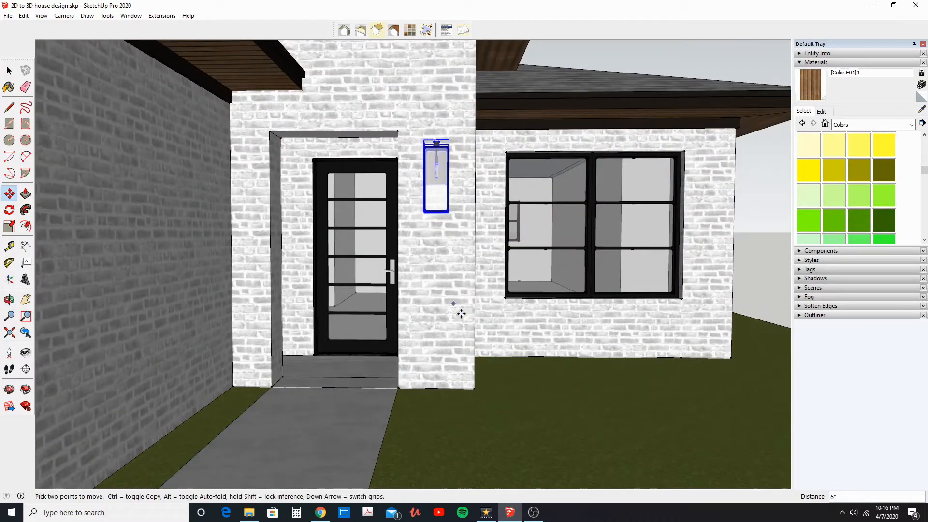
Copy the sconce from the entry column onto the brick pier between the garage door and the front entry
{"action": "left_click", "coordinate": [8, 72]}
{"action": "scroll", "coordinate": [369, 255], "scroll_direction": "down", "scroll_amount": 2}
{"action": "middle_click_drag", "start_coordinate": [368, 256], "coordinate": [411, 237]}
{"action": "scroll", "coordinate": [366, 274], "scroll_direction": "down", "scroll_amount": 3}
{"action": "scroll", "coordinate": [365, 274], "scroll_direction": "down", "scroll_amount": 2}
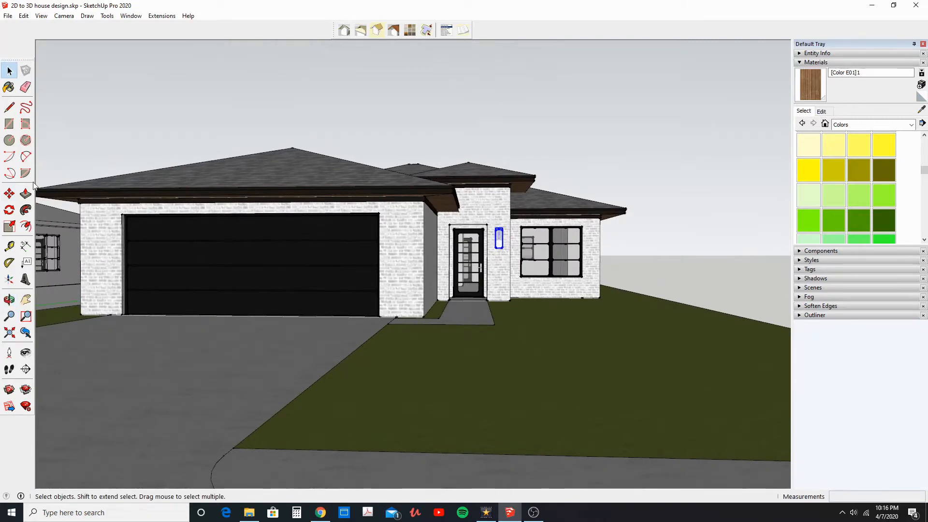
{"action": "left_click", "coordinate": [9, 193]}
{"action": "middle_click_drag", "start_coordinate": [498, 296], "coordinate": [500, 299]}
{"action": "scroll", "coordinate": [500, 299], "scroll_direction": "up", "scroll_amount": 5}
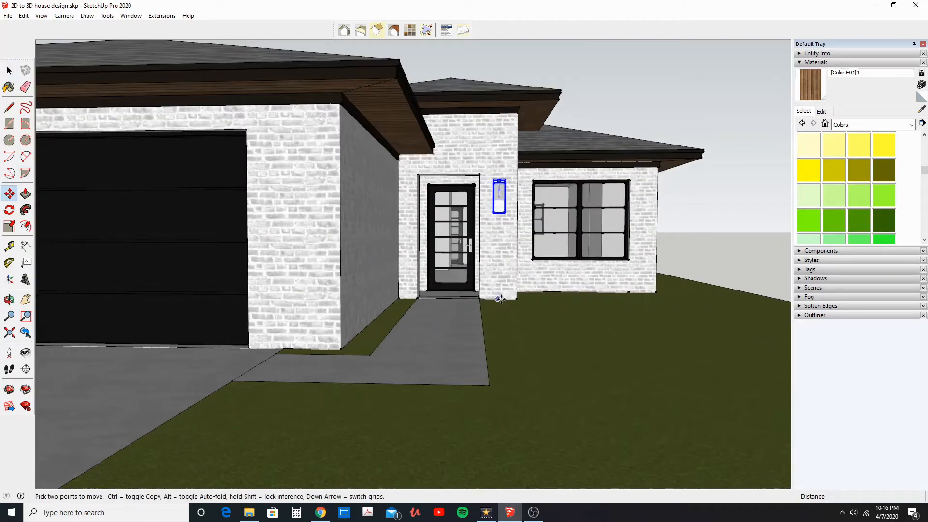
{"action": "left_click", "coordinate": [501, 298]}
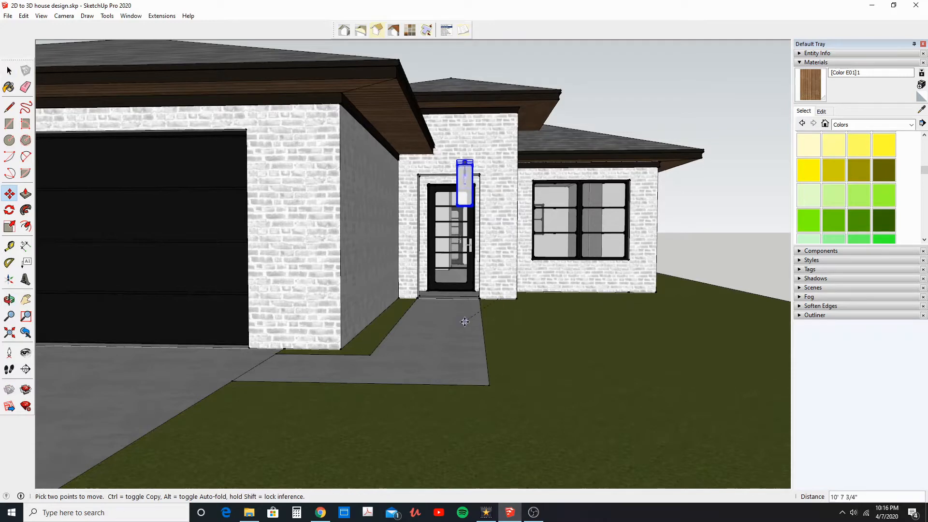
{"action": "key", "text": "ctrl"}
{"action": "middle_click_drag", "start_coordinate": [300, 346], "coordinate": [435, 367]}
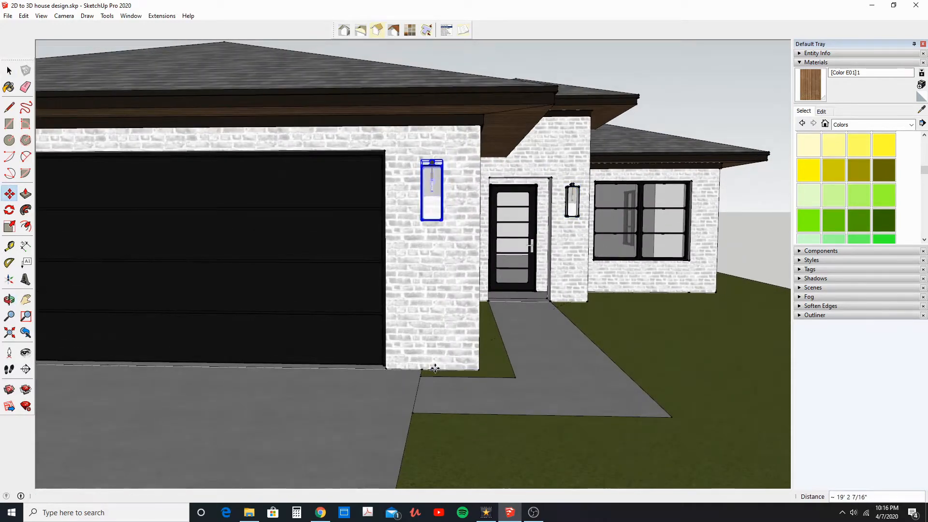
Place a copy of the sconce on the brick pier at the garage door's far side, away from the entry
{"action": "mouse_move", "coordinate": [431, 369]}
{"action": "middle_mouse_down"}
{"action": "mouse_move", "coordinate": [569, 400]}
{"action": "mouse_move", "coordinate": [249, 393]}
{"action": "mouse_move", "coordinate": [338, 375]}
{"action": "mouse_move", "coordinate": [187, 331]}
{"action": "mouse_move", "coordinate": [405, 352]}
{"action": "mouse_move", "coordinate": [297, 363]}
{"action": "mouse_move", "coordinate": [368, 348]}
{"action": "mouse_move", "coordinate": [310, 336]}
{"action": "mouse_move", "coordinate": [364, 333]}
{"action": "mouse_move", "coordinate": [263, 292]}
{"action": "mouse_move", "coordinate": [403, 225]}
{"action": "mouse_move", "coordinate": [394, 215]}
{"action": "middle_mouse_up"}
{"action": "left_click", "coordinate": [206, 409]}
{"action": "middle_click_drag", "start_coordinate": [191, 236], "coordinate": [328, 243]}
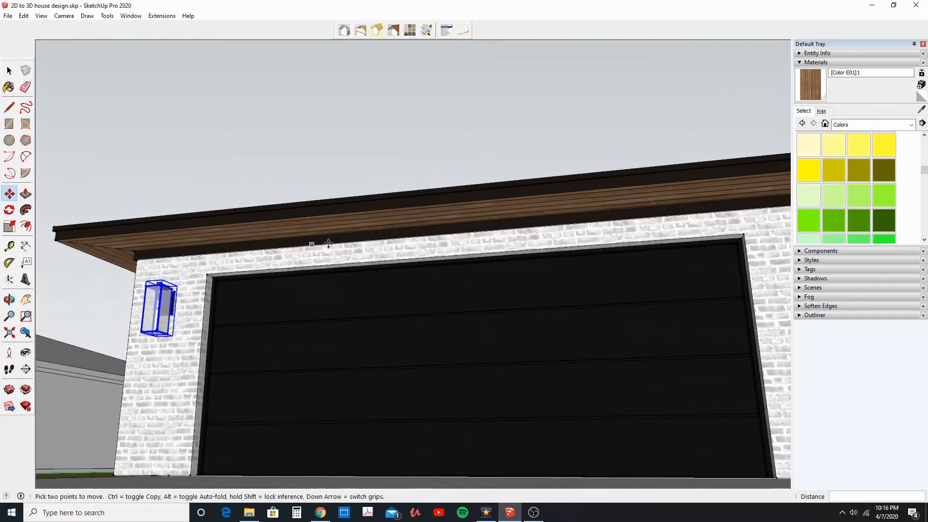
Draw a 4 by 4 inch rectangle on the wood soffit near the garage roof corner, above the sconce
{"action": "left_click", "coordinate": [10, 125]}
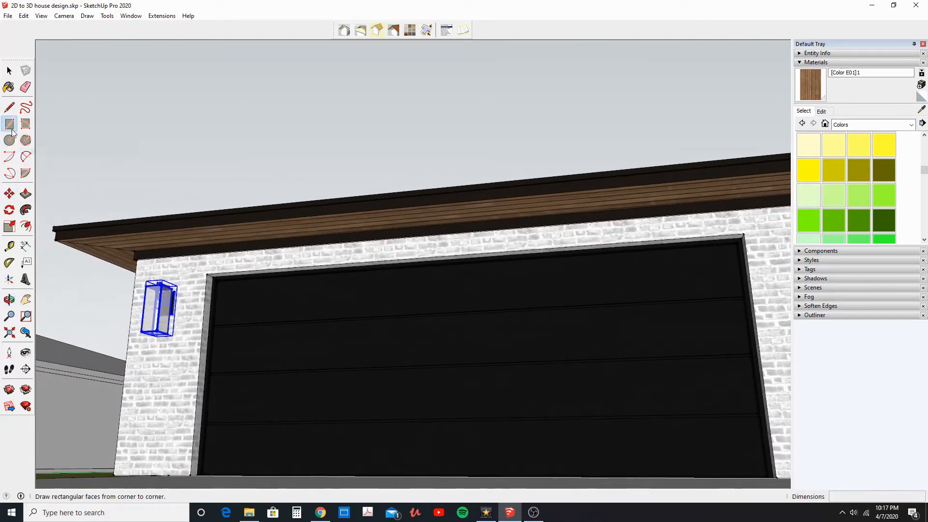
{"action": "scroll", "coordinate": [213, 213], "scroll_direction": "up", "scroll_amount": 3}
{"action": "middle_click_drag", "start_coordinate": [213, 213], "coordinate": [323, 213]}
{"action": "scroll", "coordinate": [324, 213], "scroll_direction": "up", "scroll_amount": 4}
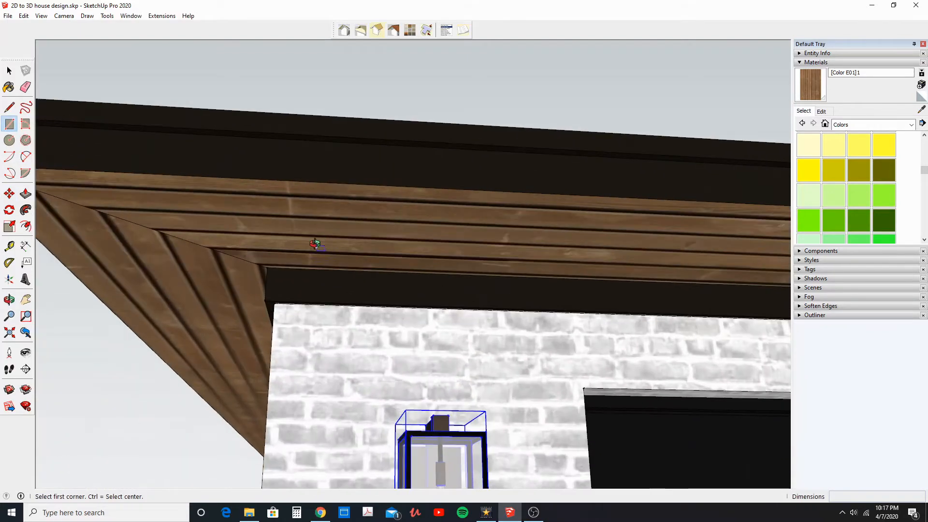
{"action": "left_click", "coordinate": [297, 186]}
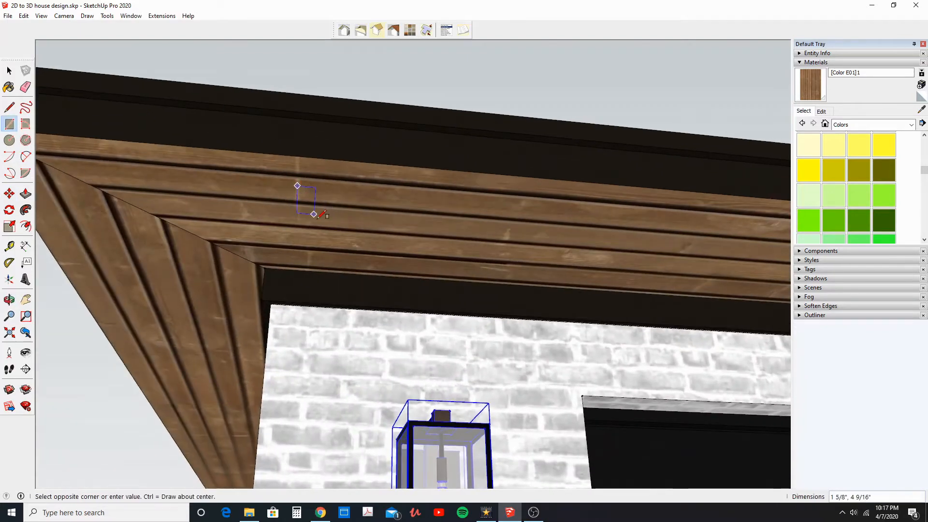
{"action": "left_click", "coordinate": [344, 236]}
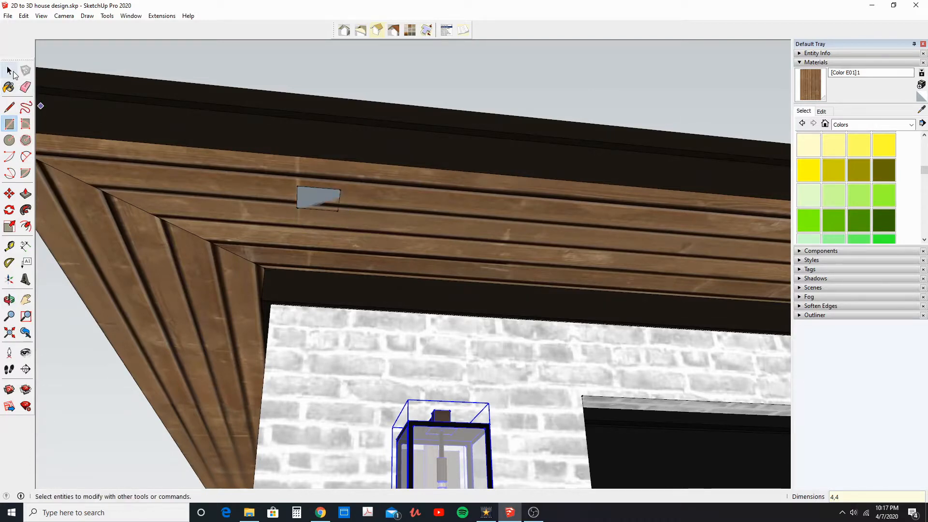
Turn the small soffit rectangle into a group
{"action": "left_click", "coordinate": [9, 71]}
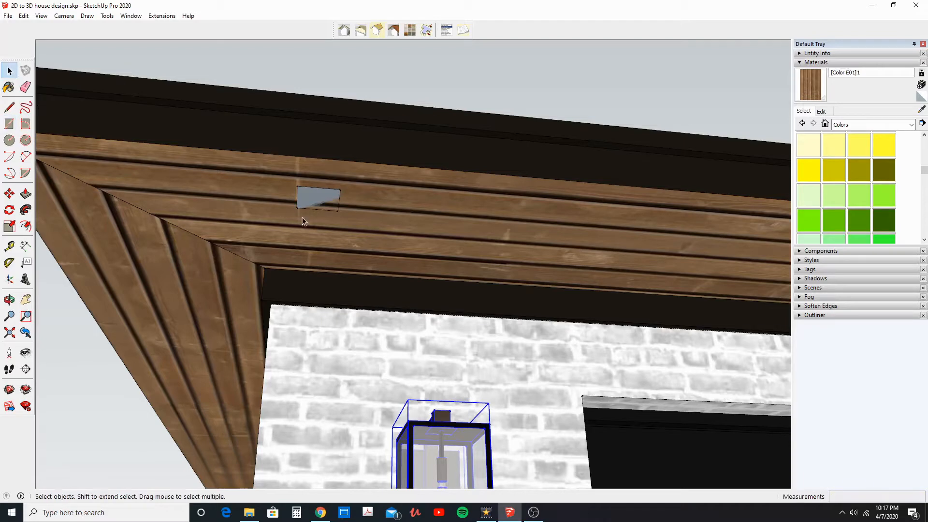
{"action": "left_click", "coordinate": [326, 207]}
{"action": "right_click", "coordinate": [328, 202]}
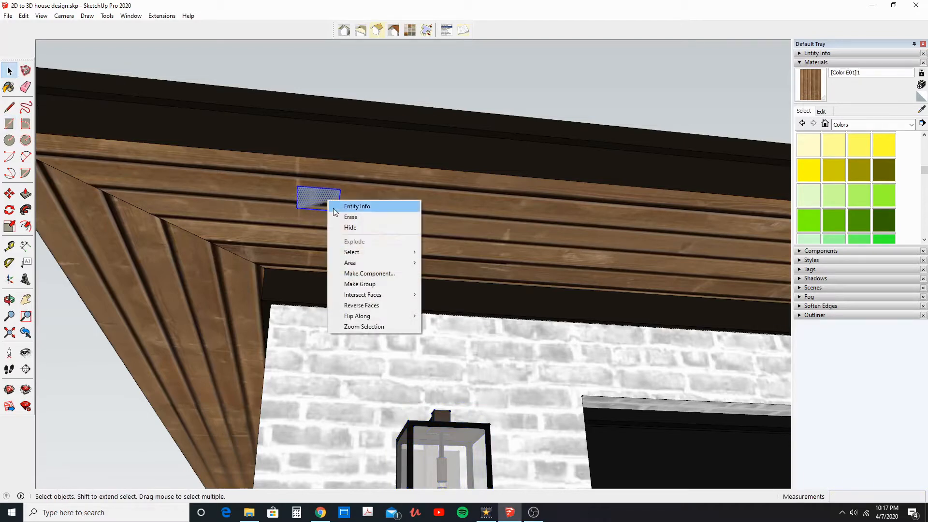
{"action": "left_click", "coordinate": [359, 284]}
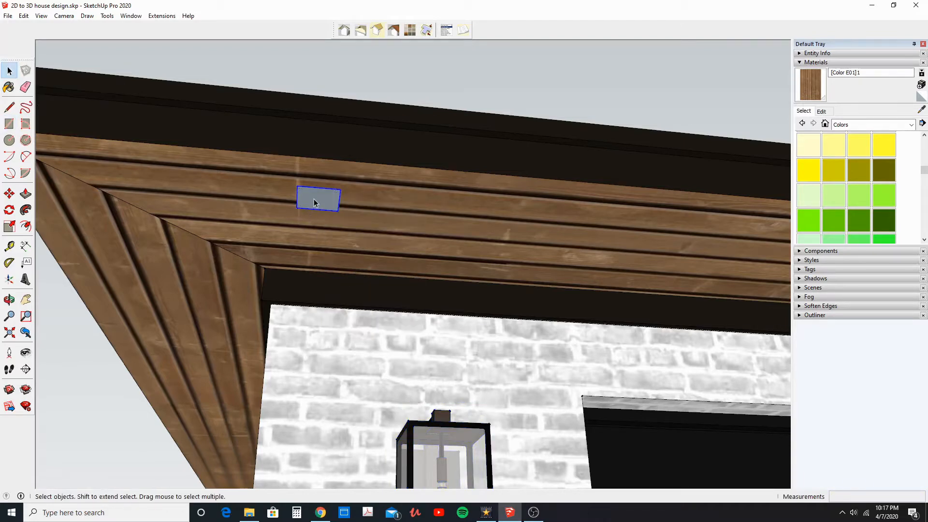
Open the rectangle group for editing and offset its edges inward by 0.25 inch
{"action": "double_click", "coordinate": [314, 203]}
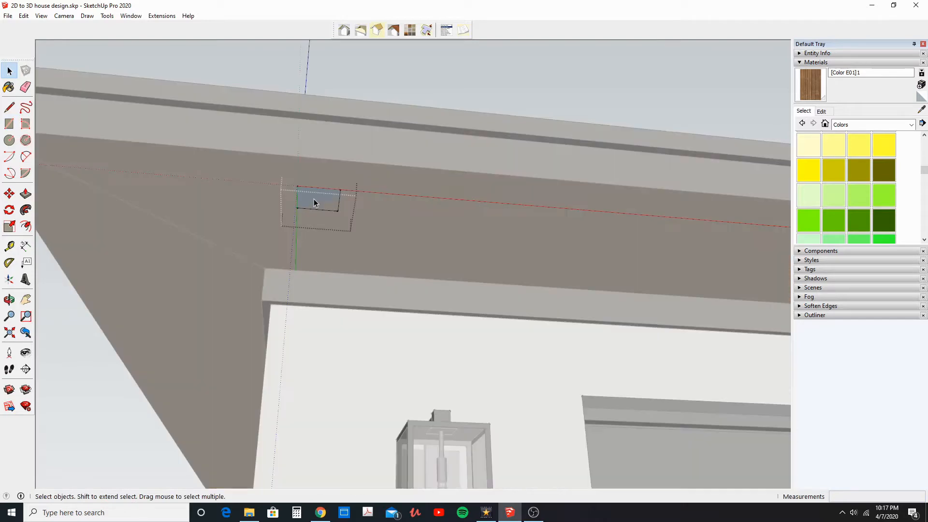
{"action": "left_click", "coordinate": [26, 226]}
{"action": "scroll", "coordinate": [314, 203], "scroll_direction": "up", "scroll_amount": 3}
{"action": "scroll", "coordinate": [276, 188], "scroll_direction": "up", "scroll_amount": 4}
{"action": "left_click", "coordinate": [225, 175]}
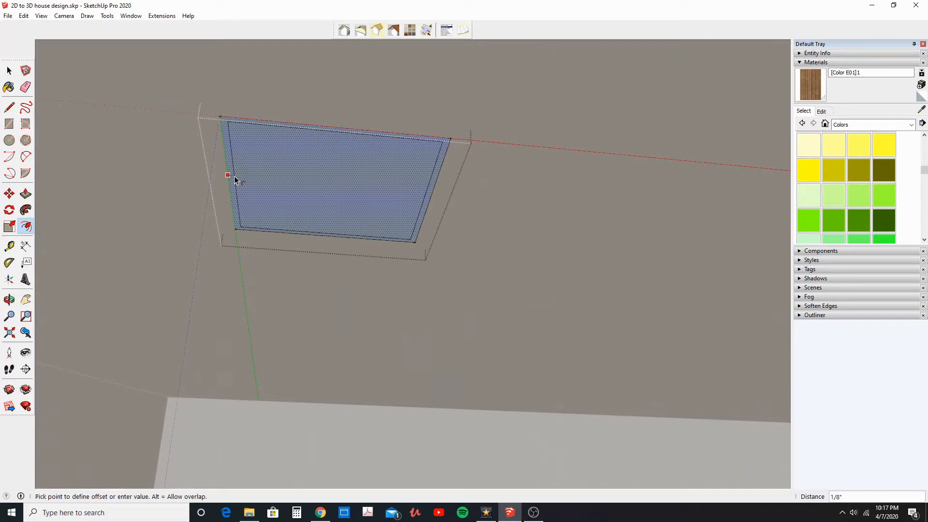
{"action": "type", "text": ".25"}
{"action": "key", "text": "Return"}
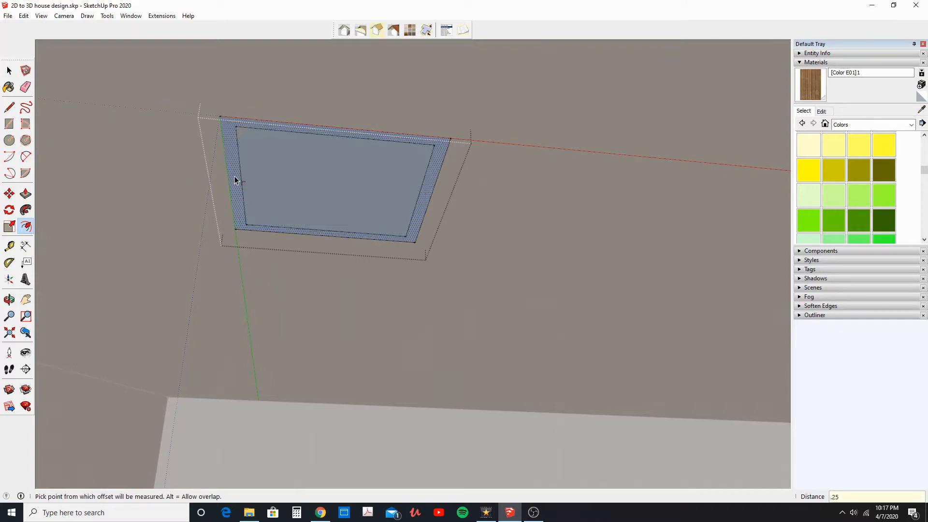
Push/Pull the offset rim of the soffit light out 0.25 inch to form a raised frame
{"action": "left_click", "coordinate": [26, 193]}
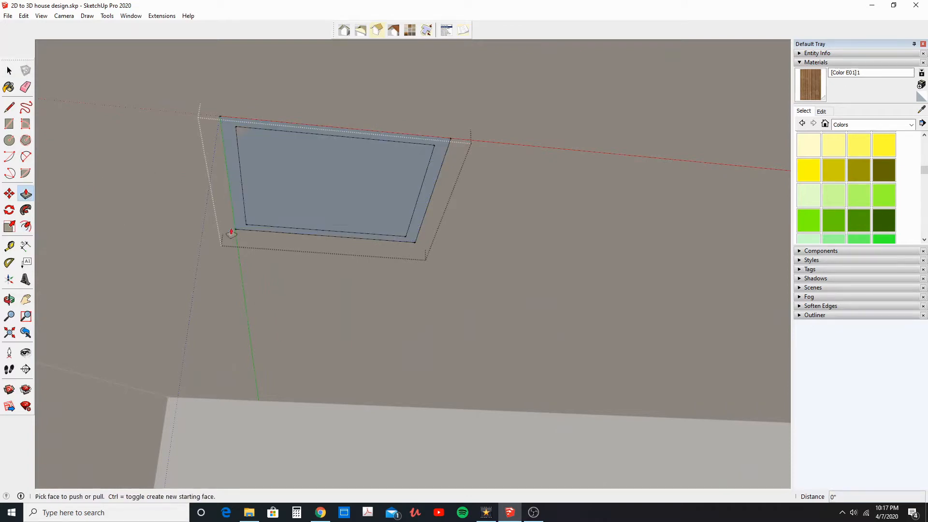
{"action": "left_click", "coordinate": [242, 232]}
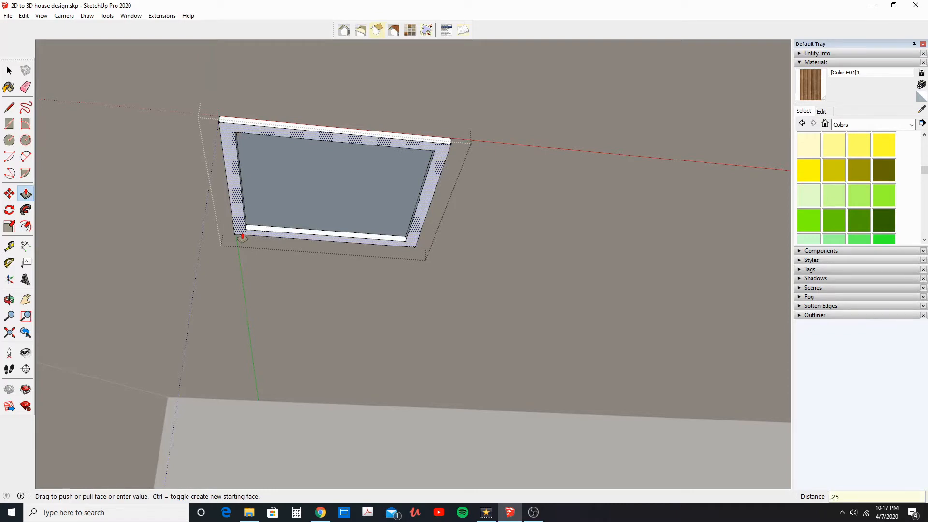
{"action": "left_click", "coordinate": [261, 230]}
Paint the light's inner face yellow with Color E03 and leave the group
{"action": "mouse_move", "coordinate": [261, 229]}
{"action": "middle_mouse_down"}
{"action": "mouse_move", "coordinate": [315, 325]}
{"action": "mouse_move", "coordinate": [354, 307]}
{"action": "middle_mouse_up"}
{"action": "scroll", "coordinate": [354, 304], "scroll_direction": "down", "scroll_amount": 1}
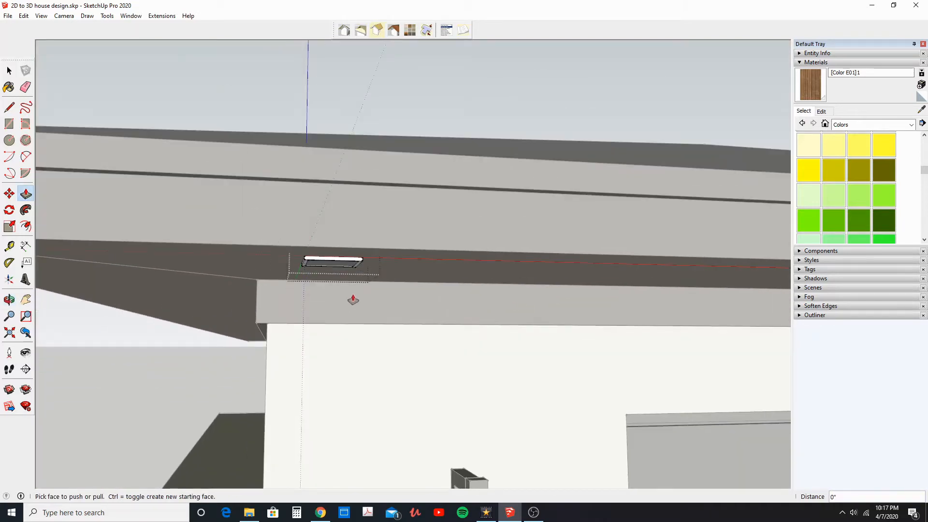
{"action": "scroll", "coordinate": [333, 259], "scroll_direction": "up", "scroll_amount": 2}
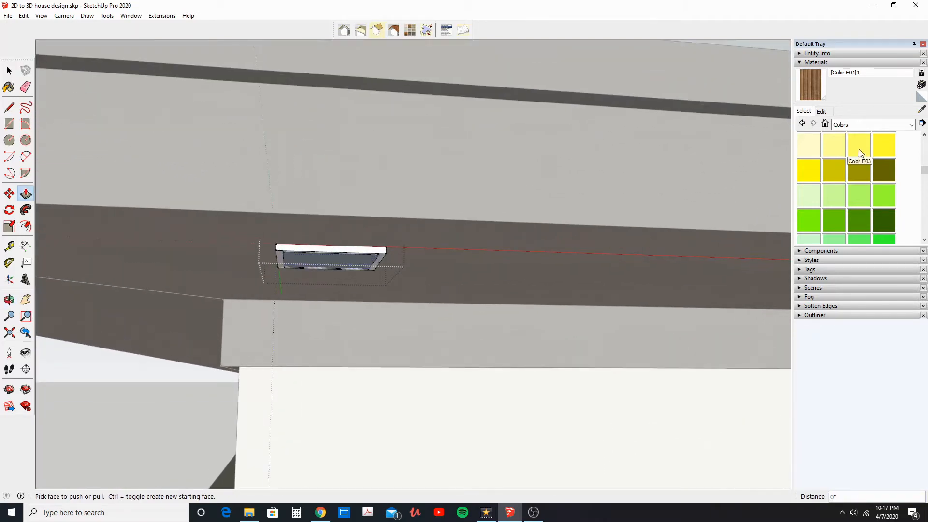
{"action": "left_click", "coordinate": [862, 146]}
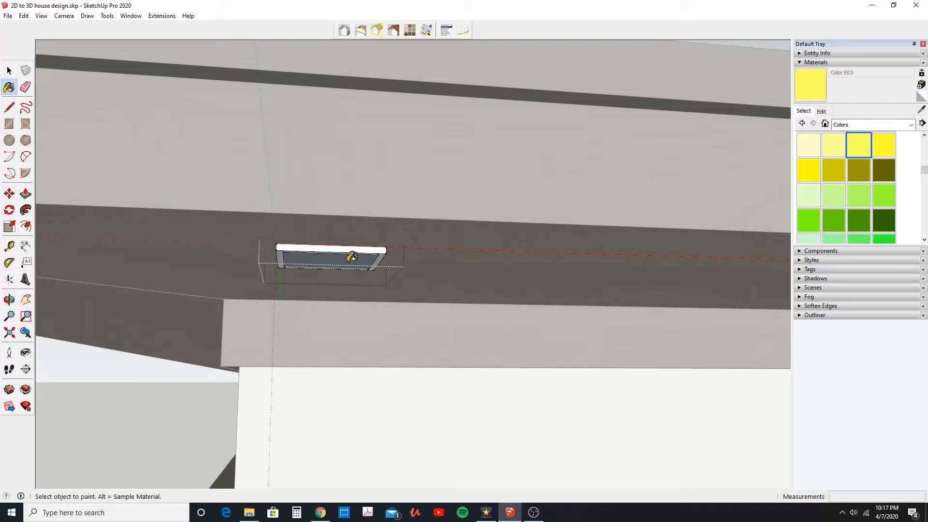
{"action": "middle_click_drag", "start_coordinate": [353, 256], "coordinate": [335, 257]}
{"action": "left_click", "coordinate": [333, 256]}
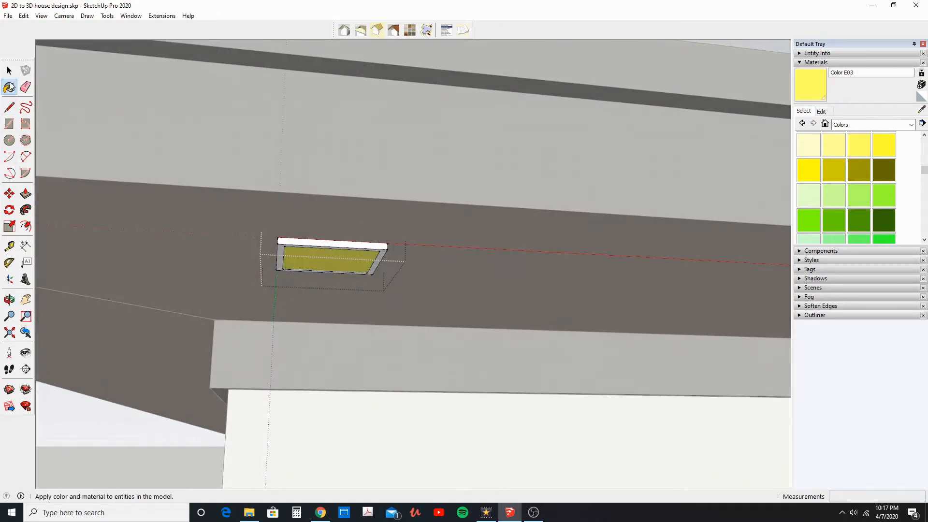
{"action": "left_click", "coordinate": [9, 70]}
{"action": "key", "text": "Escape"}
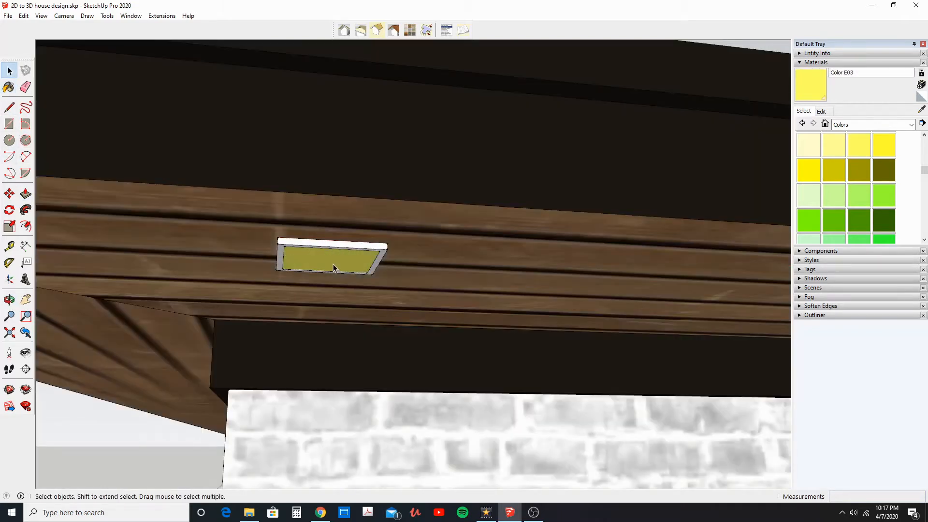
Sample the dark Color E01 from the roof fascia and paint the soffit light's frame with it
{"action": "left_click", "coordinate": [921, 110]}
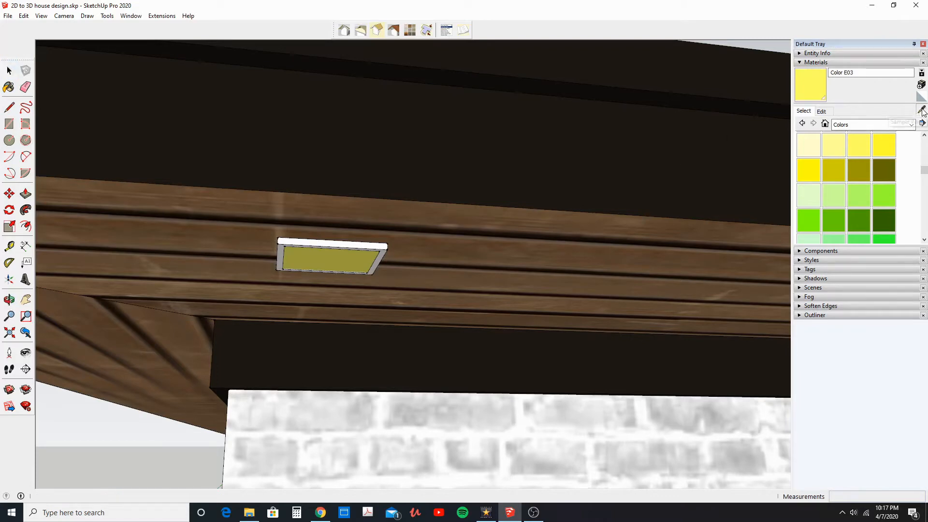
{"action": "left_click", "coordinate": [456, 175]}
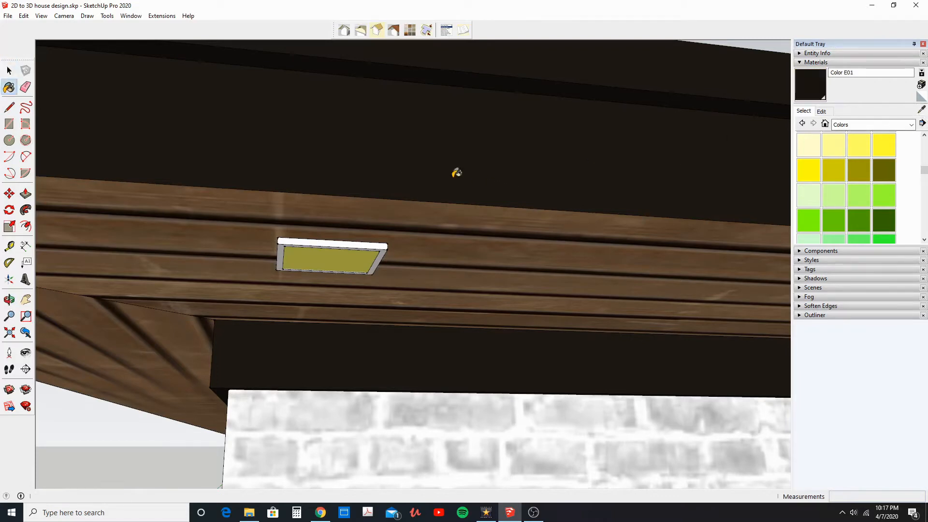
{"action": "left_click", "coordinate": [372, 246]}
Move the soffit light across the boards, then about 1' 6 1/4" along them to the mitre at the garage overhang's corner
{"action": "scroll", "coordinate": [370, 247], "scroll_direction": "down", "scroll_amount": 6}
{"action": "middle_click_drag", "start_coordinate": [320, 269], "coordinate": [316, 237]}
{"action": "left_click", "coordinate": [10, 195]}
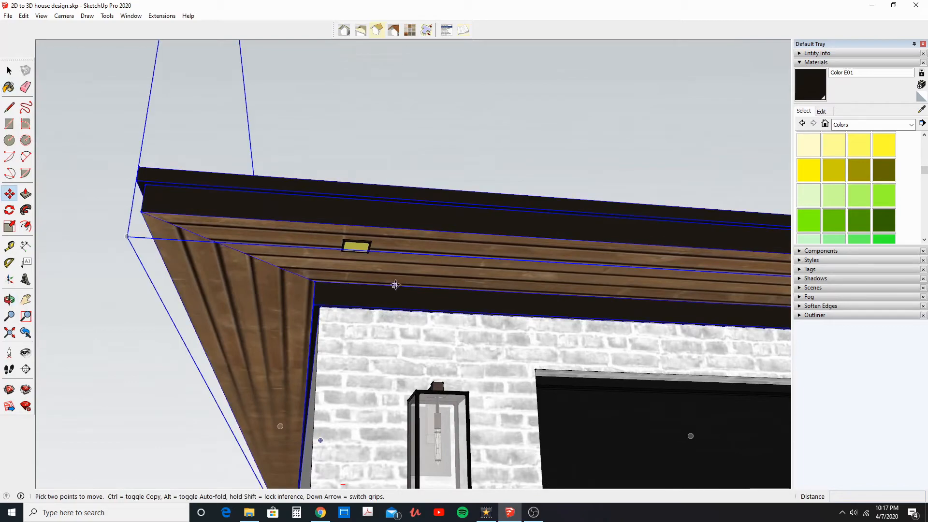
{"action": "scroll", "coordinate": [357, 254], "scroll_direction": "up", "scroll_amount": 3}
{"action": "mouse_move", "coordinate": [355, 233]}
{"action": "middle_mouse_down"}
{"action": "mouse_move", "coordinate": [289, 207]}
{"action": "mouse_move", "coordinate": [383, 231]}
{"action": "mouse_move", "coordinate": [103, 252]}
{"action": "mouse_move", "coordinate": [271, 271]}
{"action": "middle_mouse_up"}
{"action": "left_click", "coordinate": [337, 301]}
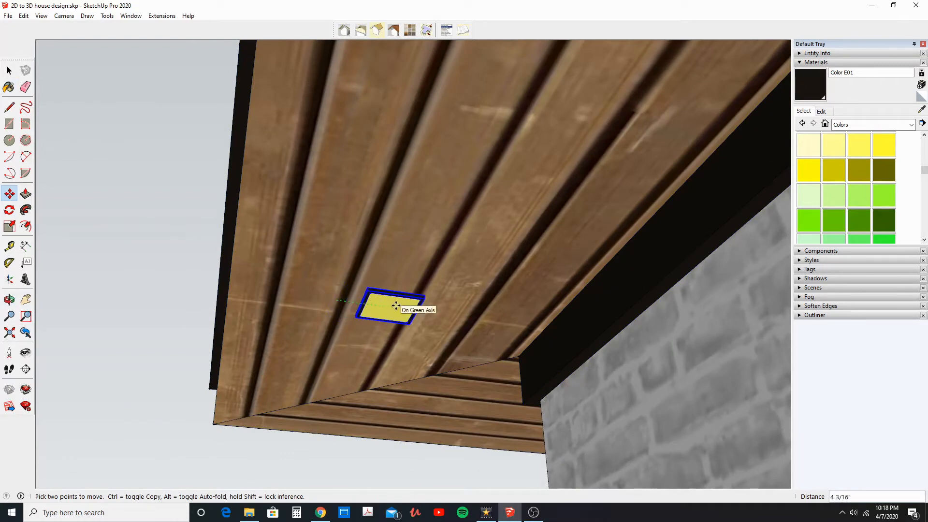
{"action": "left_click", "coordinate": [396, 305]}
{"action": "middle_click_drag", "start_coordinate": [386, 307], "coordinate": [453, 303]}
{"action": "scroll", "coordinate": [454, 319], "scroll_direction": "down", "scroll_amount": 1}
{"action": "left_click", "coordinate": [453, 304]}
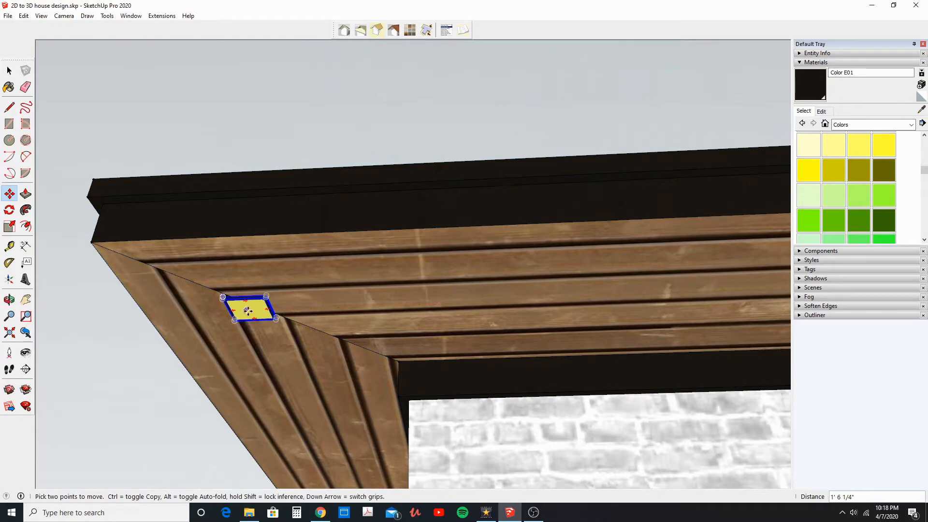
Copy the light to the opposite front corner of the garage soffit and divide the distance with /2 to add a middle light
{"action": "key", "text": "ctrl"}
{"action": "middle_click_drag", "start_coordinate": [333, 321], "coordinate": [388, 269]}
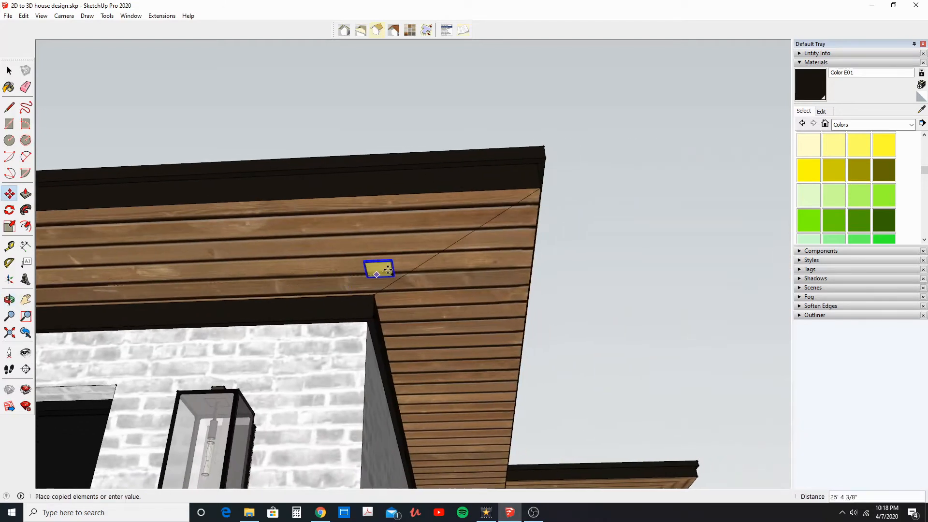
{"action": "left_click", "coordinate": [438, 253]}
{"action": "middle_click_drag", "start_coordinate": [438, 253], "coordinate": [348, 329]}
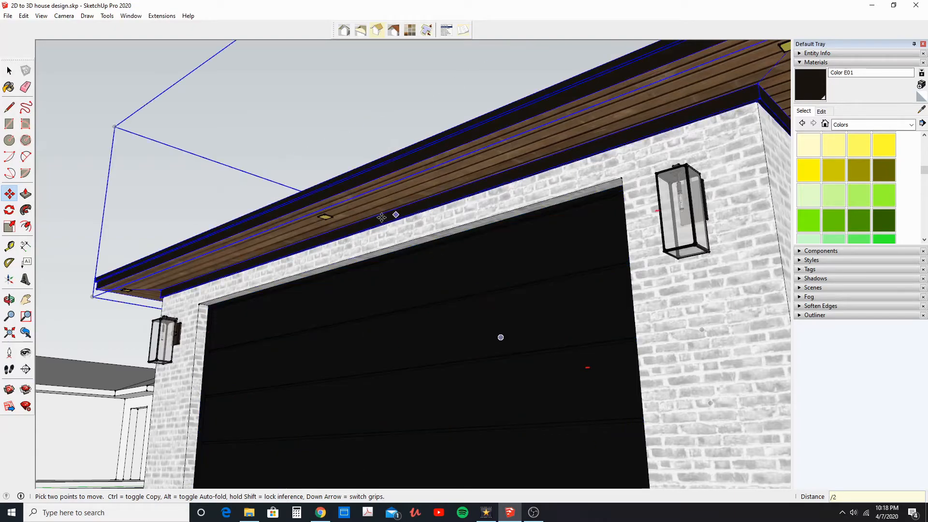
Copy the corner light about 8' 10" along the garage's side soffit toward the entry
{"action": "middle_click_drag", "start_coordinate": [326, 222], "coordinate": [223, 213]}
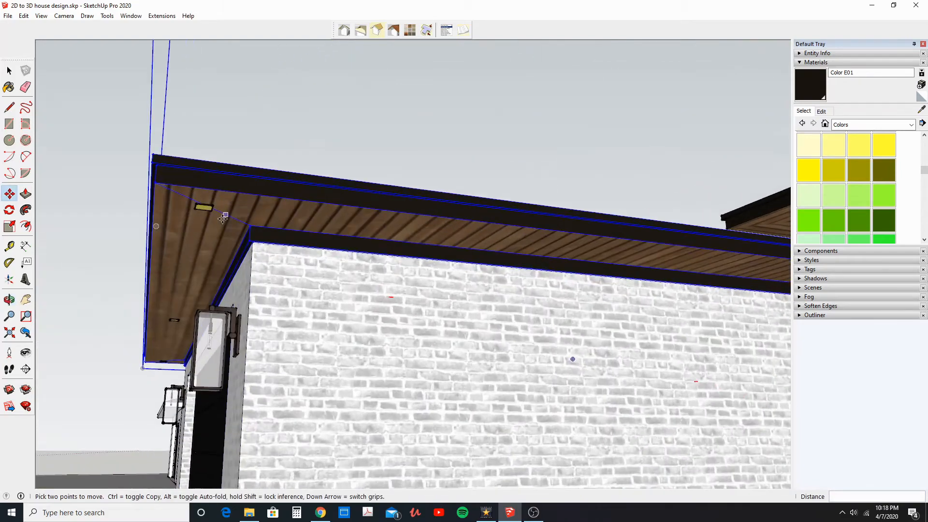
{"action": "left_click", "coordinate": [208, 209]}
{"action": "middle_click_drag", "start_coordinate": [249, 209], "coordinate": [352, 236]}
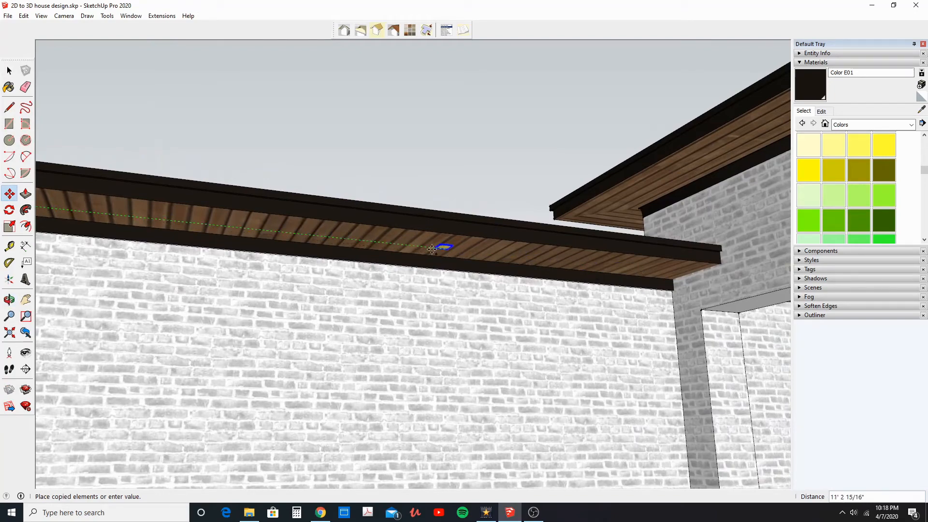
{"action": "middle_click_drag", "start_coordinate": [352, 237], "coordinate": [461, 247]}
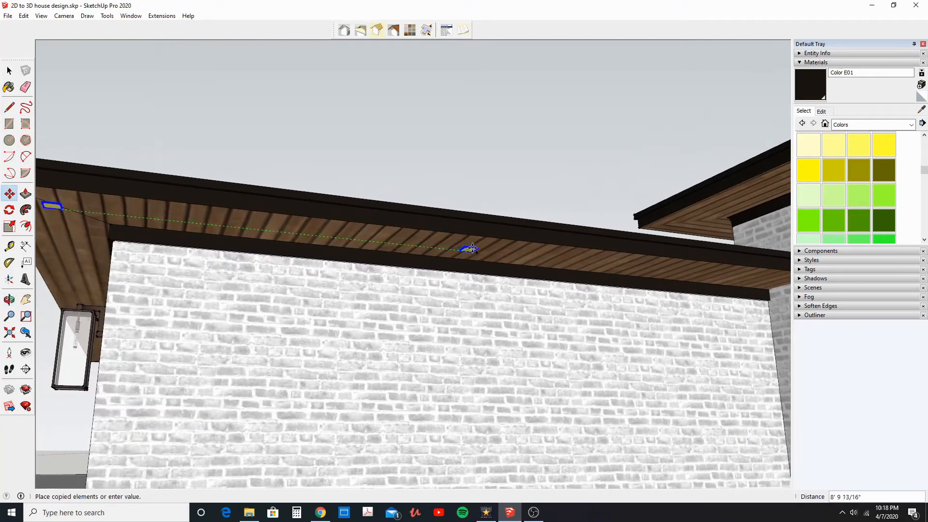
{"action": "left_click", "coordinate": [471, 248]}
Select the new light on the garage's side soffit and shift it by 2 inches
{"action": "scroll", "coordinate": [463, 249], "scroll_direction": "up", "scroll_amount": 3}
{"action": "left_click", "coordinate": [9, 71]}
{"action": "middle_click_drag", "start_coordinate": [473, 231], "coordinate": [393, 210]}
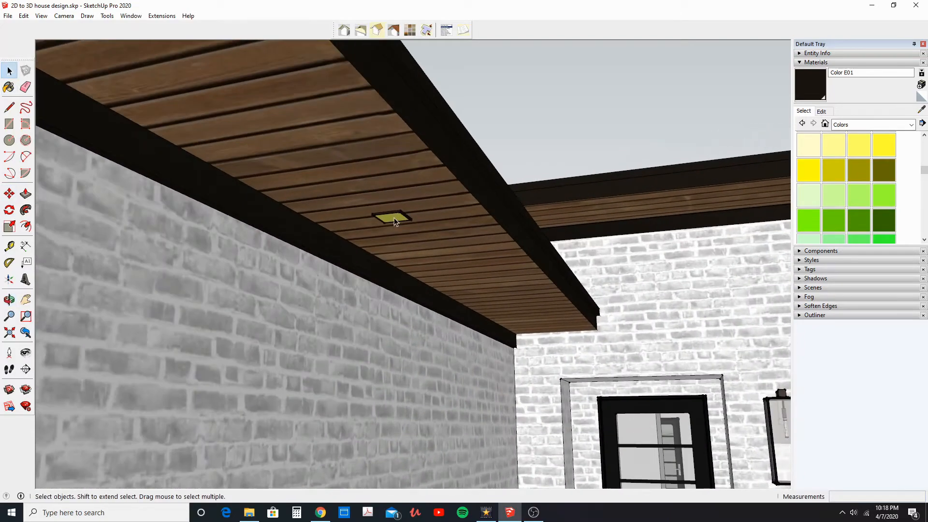
{"action": "left_click", "coordinate": [9, 194]}
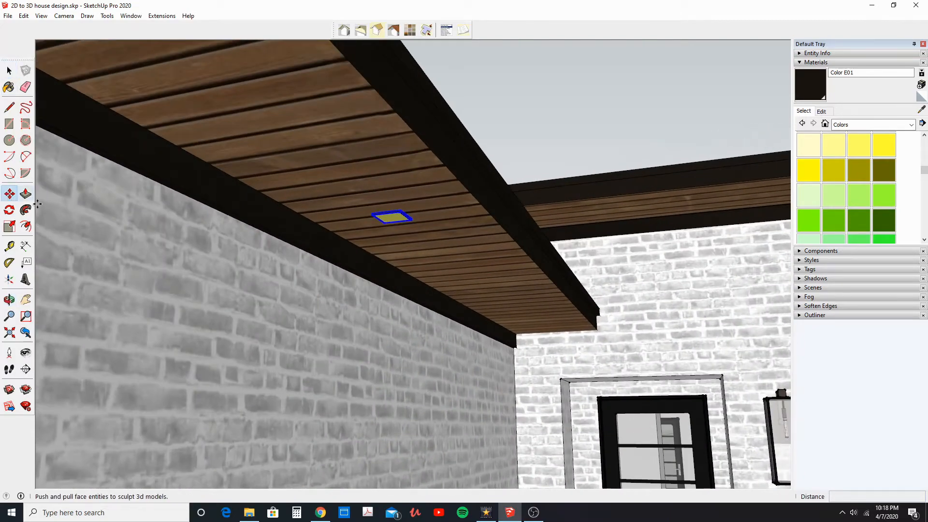
{"action": "middle_click_drag", "start_coordinate": [314, 207], "coordinate": [433, 207]}
{"action": "scroll", "coordinate": [438, 204], "scroll_direction": "up", "scroll_amount": 2}
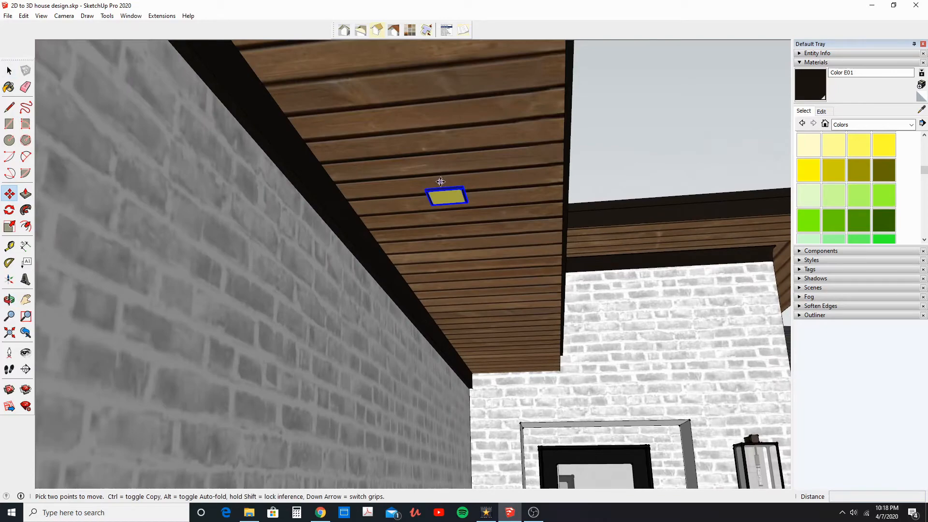
{"action": "left_click", "coordinate": [441, 182]}
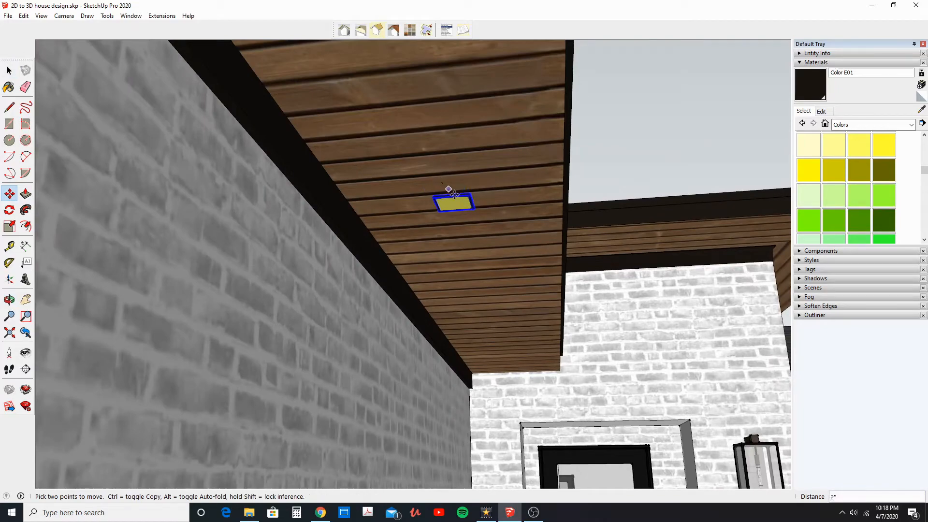
Copy the side soffit light up to the corner of the higher entry roof's soffit, away from the garage
{"action": "key", "text": "ctrl"}
{"action": "middle_click_drag", "start_coordinate": [482, 218], "coordinate": [329, 285]}
{"action": "scroll", "coordinate": [328, 285], "scroll_direction": "down", "scroll_amount": 2}
{"action": "scroll", "coordinate": [534, 250], "scroll_direction": "up", "scroll_amount": 2}
{"action": "middle_click_drag", "start_coordinate": [534, 250], "coordinate": [520, 205], "text": "shift"}
{"action": "scroll", "coordinate": [520, 206], "scroll_direction": "up", "scroll_amount": 2}
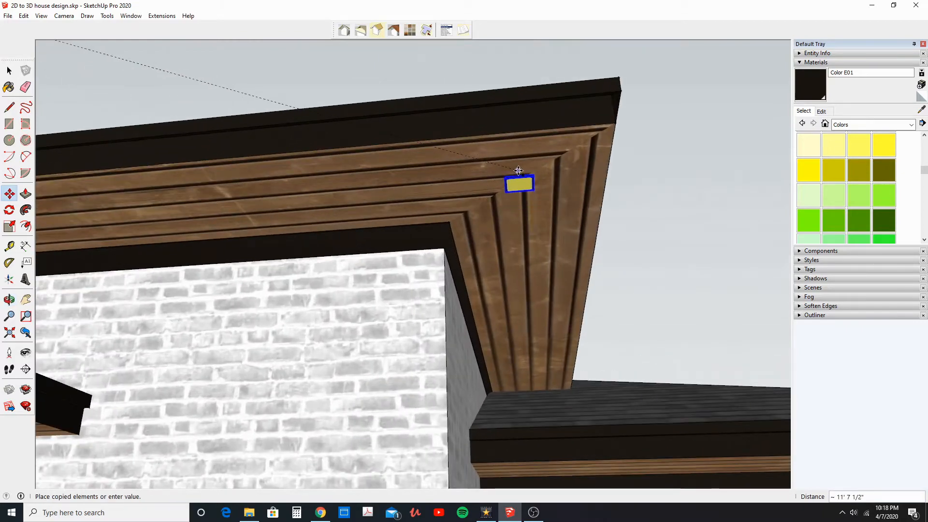
{"action": "left_click", "coordinate": [518, 170]}
Copy the light twice along the entry's front soffit, placing the last copy about 4 feet from the middle one
{"action": "left_click", "coordinate": [527, 167]}
{"action": "key", "text": "ctrl"}
{"action": "middle_click_drag", "start_coordinate": [296, 187], "coordinate": [634, 261], "text": "shift"}
{"action": "left_click", "coordinate": [539, 235]}
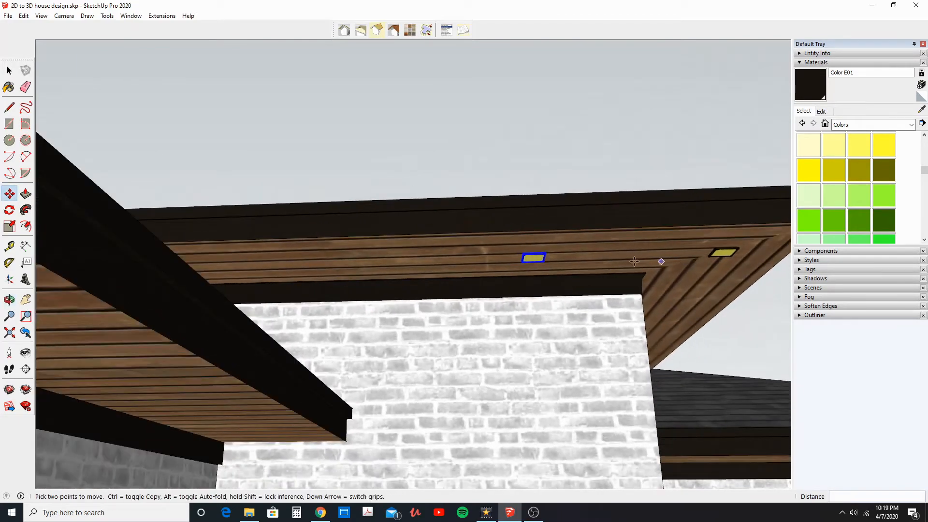
{"action": "left_click", "coordinate": [546, 266]}
{"action": "middle_click_drag", "start_coordinate": [393, 261], "coordinate": [285, 279]}
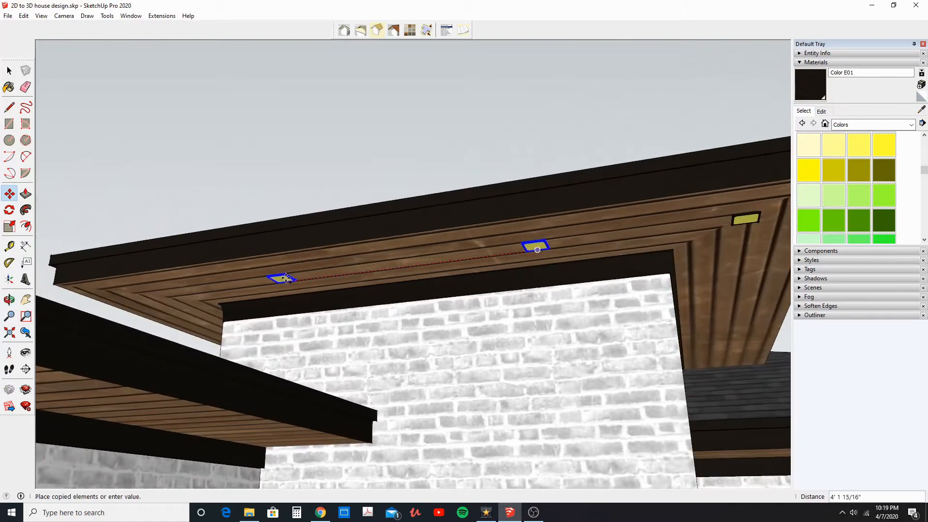
{"action": "left_click", "coordinate": [287, 279]}
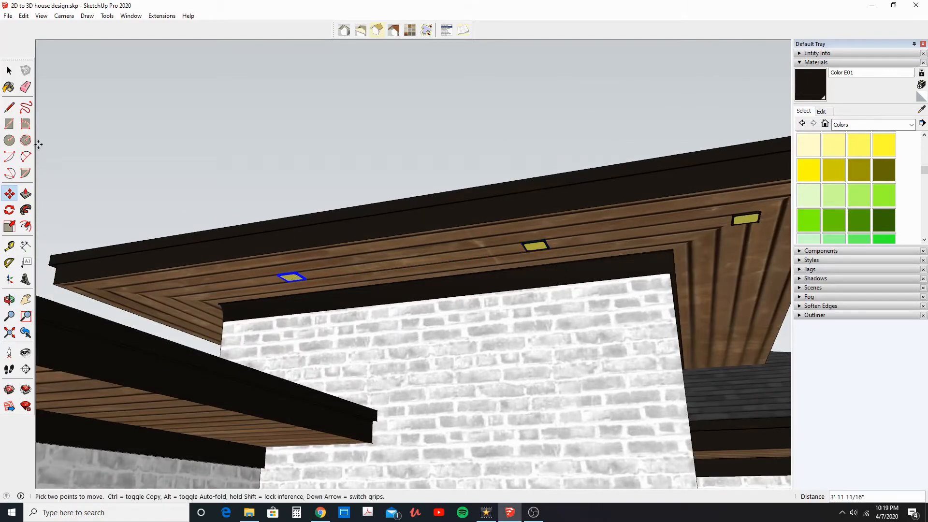
Copy the entry roof's corner light along its side soffit, toward the wing with the double window
{"action": "middle_click_drag", "start_coordinate": [271, 227], "coordinate": [223, 180]}
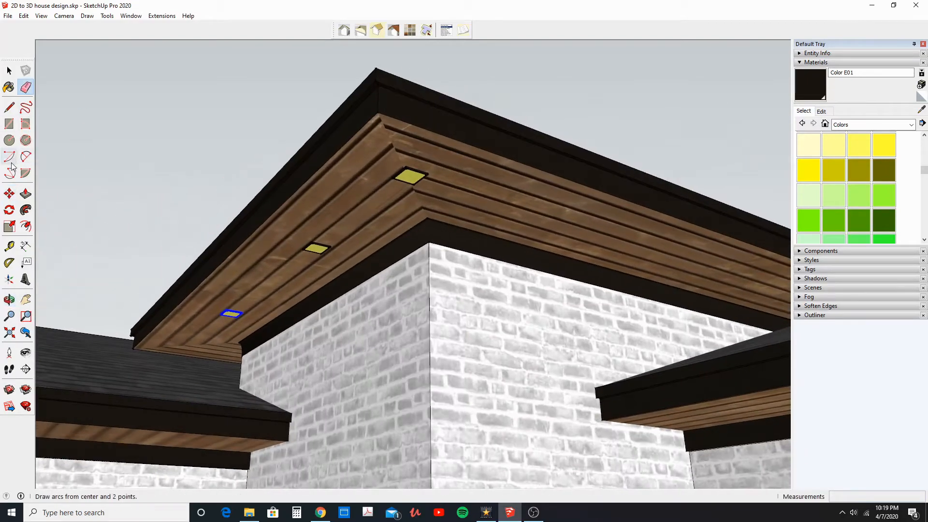
{"action": "middle_click_drag", "start_coordinate": [234, 232], "coordinate": [373, 175]}
{"action": "left_click", "coordinate": [371, 171]}
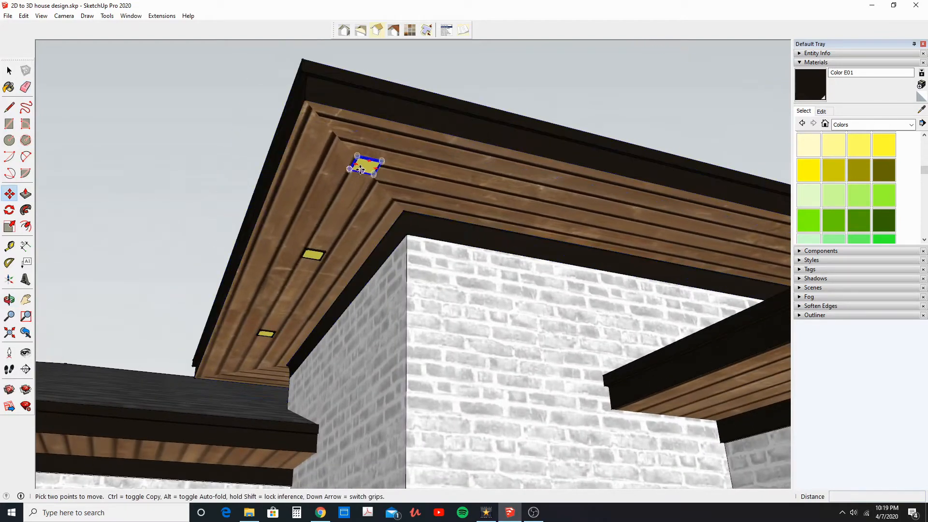
{"action": "left_click", "coordinate": [539, 209]}
{"action": "middle_click_drag", "start_coordinate": [539, 209], "coordinate": [68, 99]}
{"action": "left_click_drag", "start_coordinate": [11, 61], "coordinate": [10, 64]}
{"action": "middle_click_drag", "start_coordinate": [266, 193], "coordinate": [272, 179]}
{"action": "left_click", "coordinate": [285, 171]}
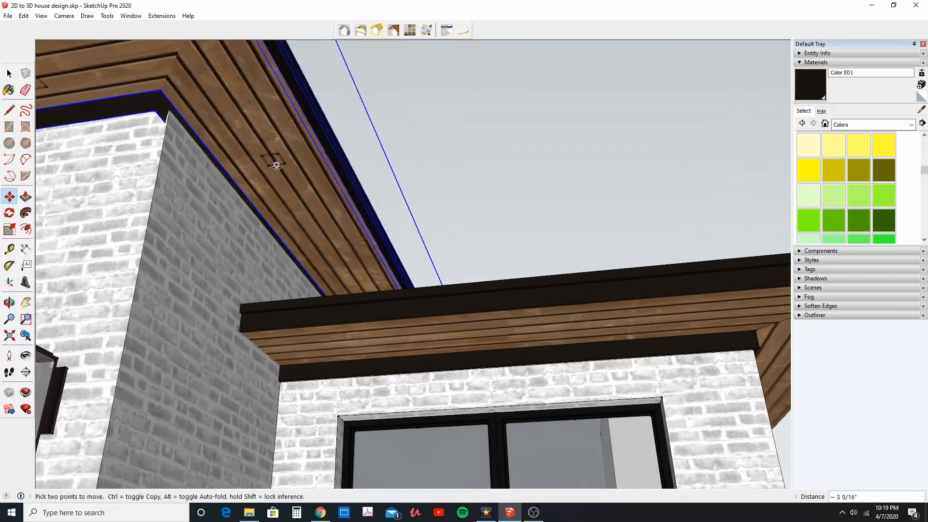
{"action": "key", "text": "Escape"}
Copy the entry's side soffit light to the soffit above the double window, and copy that one onto the adjoining side soffit
{"action": "key", "text": "space"}
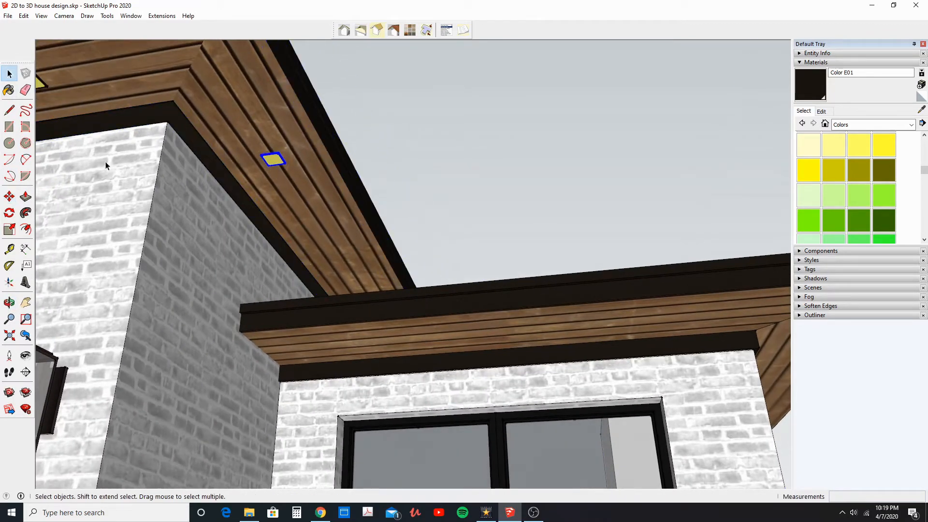
{"action": "left_click", "coordinate": [9, 196]}
{"action": "scroll", "coordinate": [264, 149], "scroll_direction": "up", "scroll_amount": 2}
{"action": "key", "text": "ctrl"}
{"action": "left_click", "coordinate": [286, 146]}
{"action": "middle_click_drag", "start_coordinate": [330, 292], "coordinate": [269, 251]}
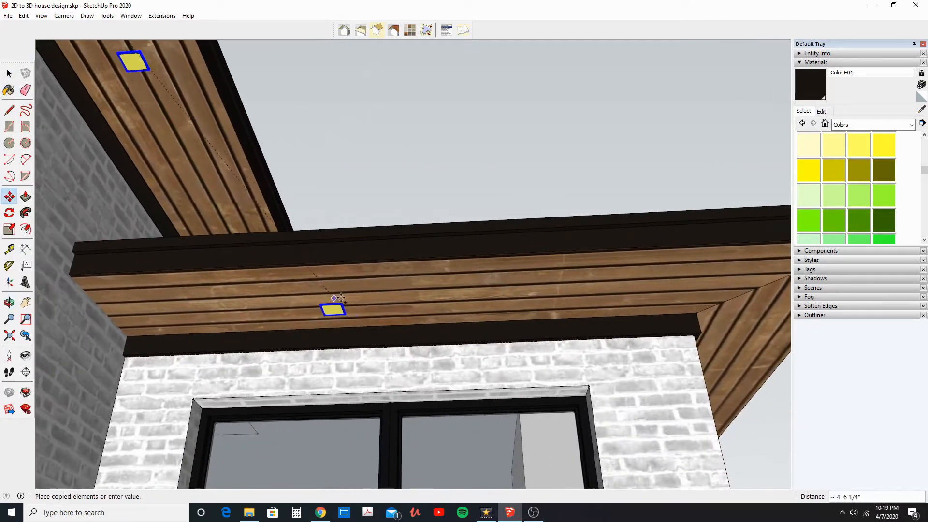
{"action": "middle_click_drag", "start_coordinate": [389, 297], "coordinate": [424, 402]}
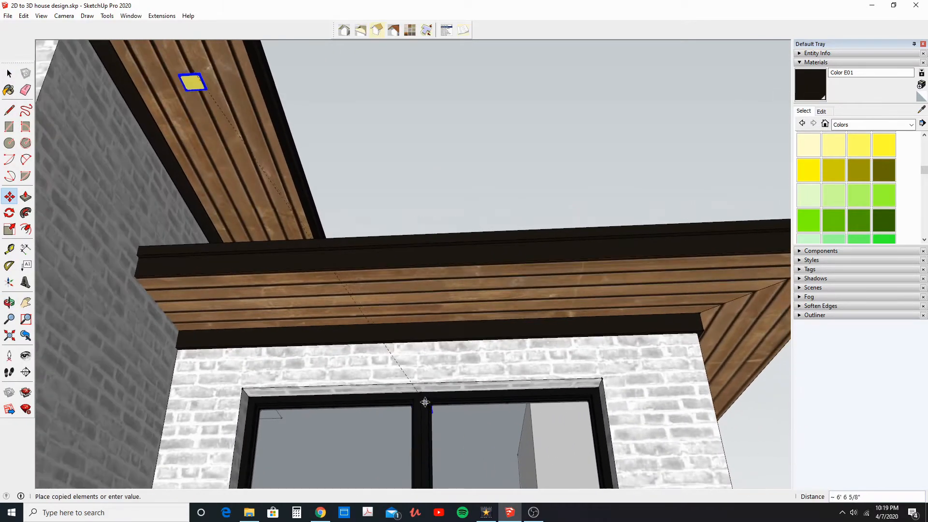
{"action": "middle_click_drag", "start_coordinate": [419, 301], "coordinate": [417, 286]}
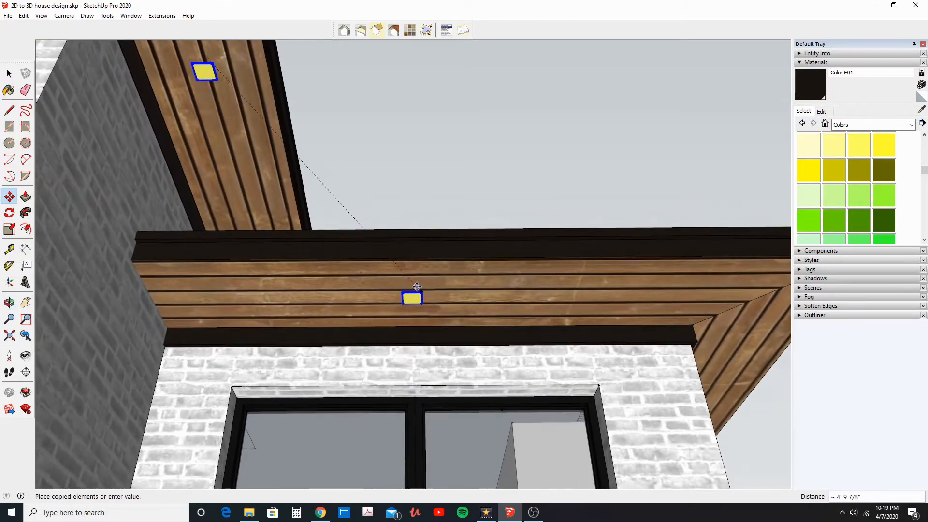
{"action": "middle_click_drag", "start_coordinate": [419, 312], "coordinate": [407, 290]}
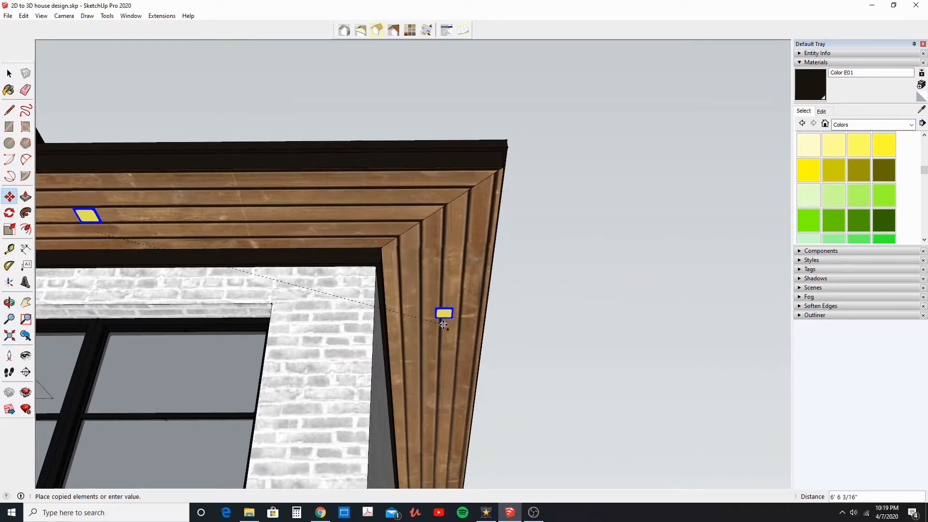
{"action": "left_click", "coordinate": [441, 327]}
Copy the light to the far end of the side wall's soffit and divide the distance with /3 for evenly spaced lights
{"action": "middle_click_drag", "start_coordinate": [441, 327], "coordinate": [190, 256]}
{"action": "left_click", "coordinate": [148, 241]}
{"action": "key", "text": "ctrl"}
{"action": "middle_click_drag", "start_coordinate": [408, 309], "coordinate": [493, 257]}
{"action": "scroll", "coordinate": [530, 259], "scroll_direction": "down", "scroll_amount": 2}
{"action": "left_click", "coordinate": [519, 254]}
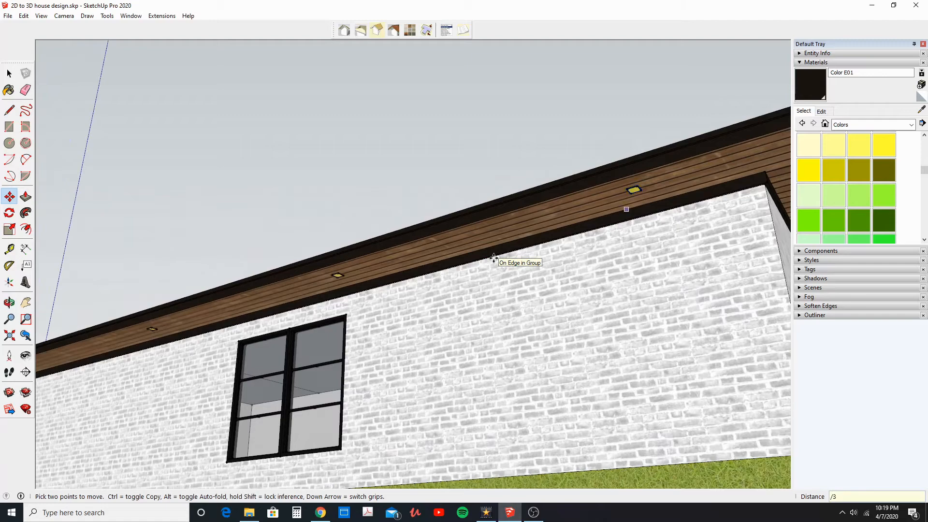
{"action": "middle_click_drag", "start_coordinate": [255, 328], "coordinate": [541, 305]}
{"action": "middle_click_drag", "start_coordinate": [414, 308], "coordinate": [525, 260]}
{"action": "scroll", "coordinate": [420, 336], "scroll_direction": "down", "scroll_amount": 3}
{"action": "scroll", "coordinate": [525, 260], "scroll_direction": "down", "scroll_amount": 5}
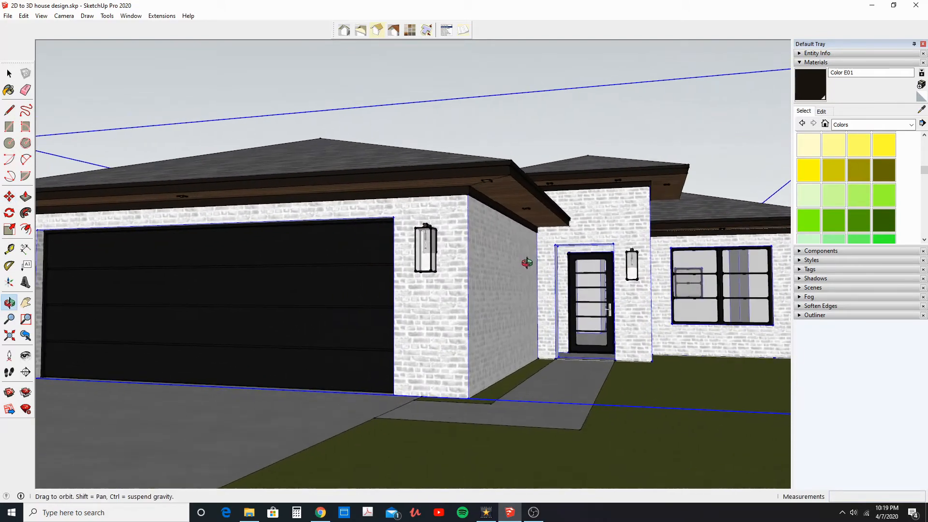
Lower the two garage sconces and the entry sconce together by 4 inches on their walls
{"action": "key", "text": "m"}
{"action": "left_click", "coordinate": [9, 90]}
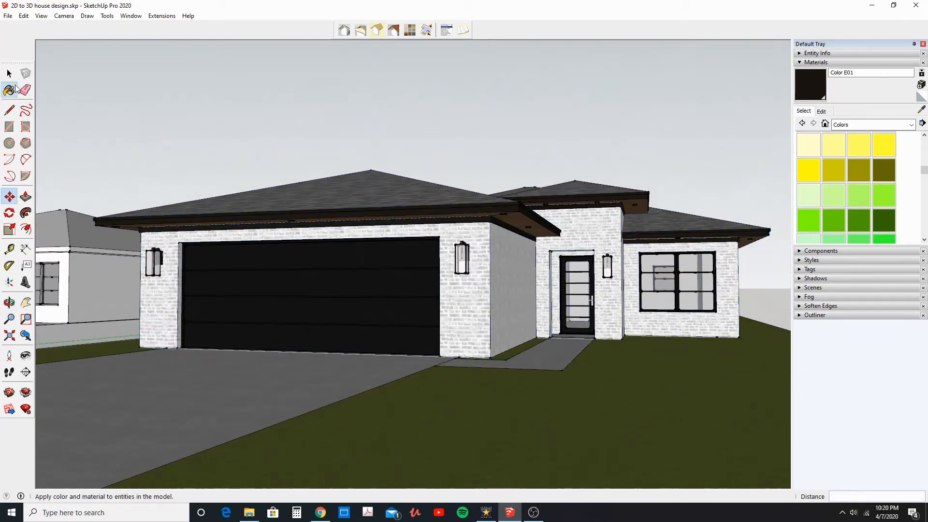
{"action": "left_click", "coordinate": [9, 73]}
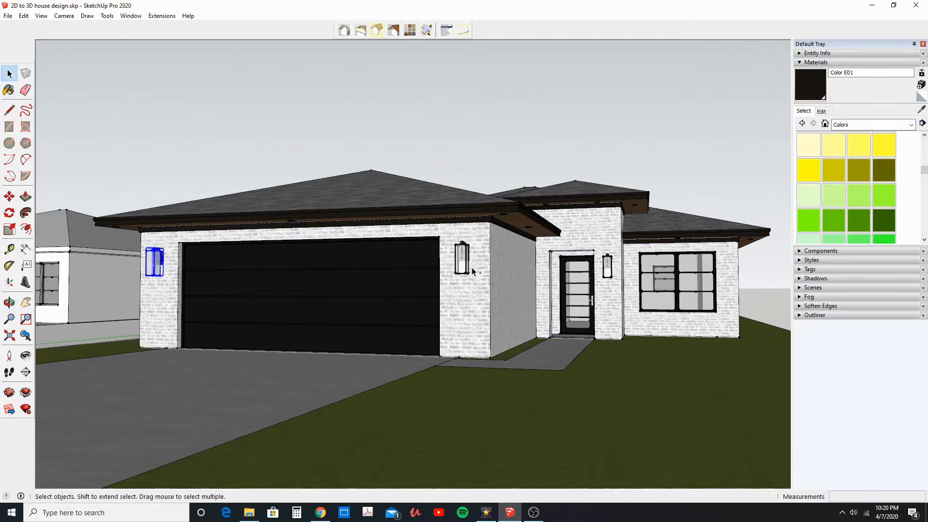
{"action": "key", "text": "m"}
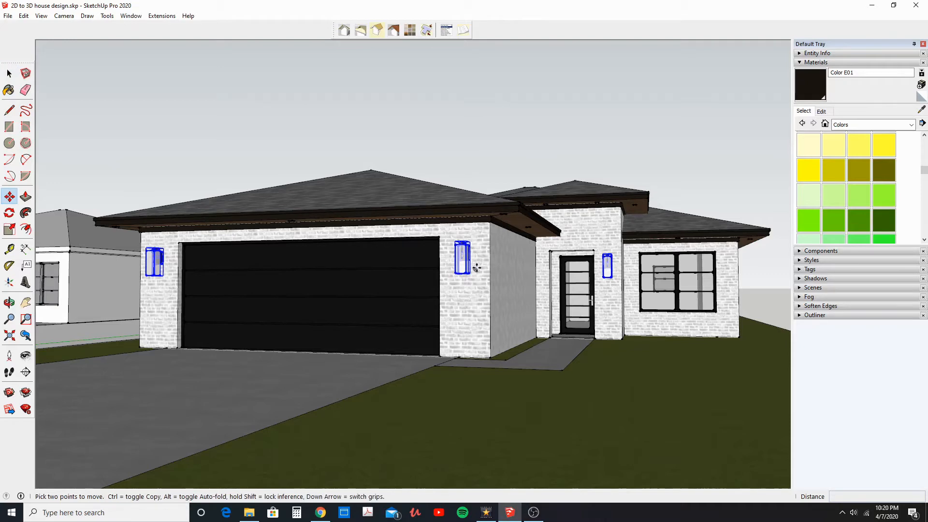
{"action": "key", "text": "space"}
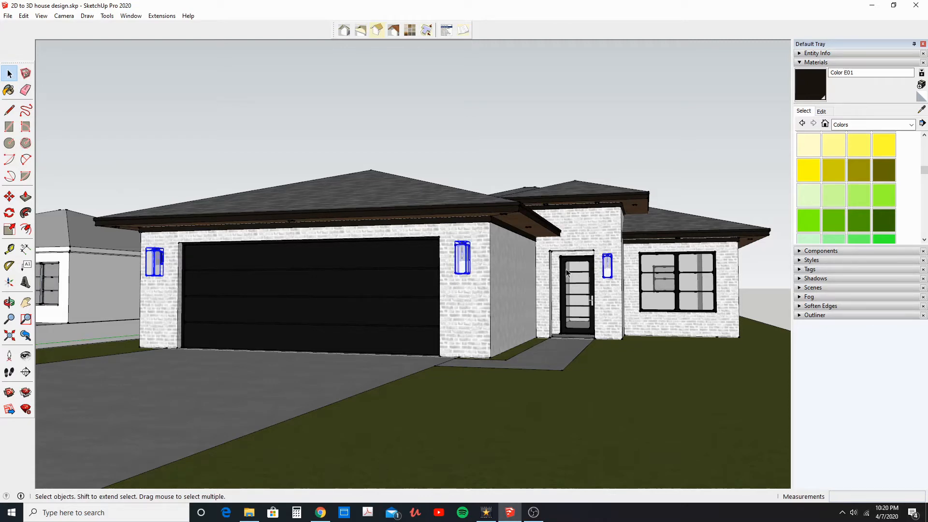
{"action": "left_click", "coordinate": [10, 197]}
{"action": "left_click", "coordinate": [484, 273]}
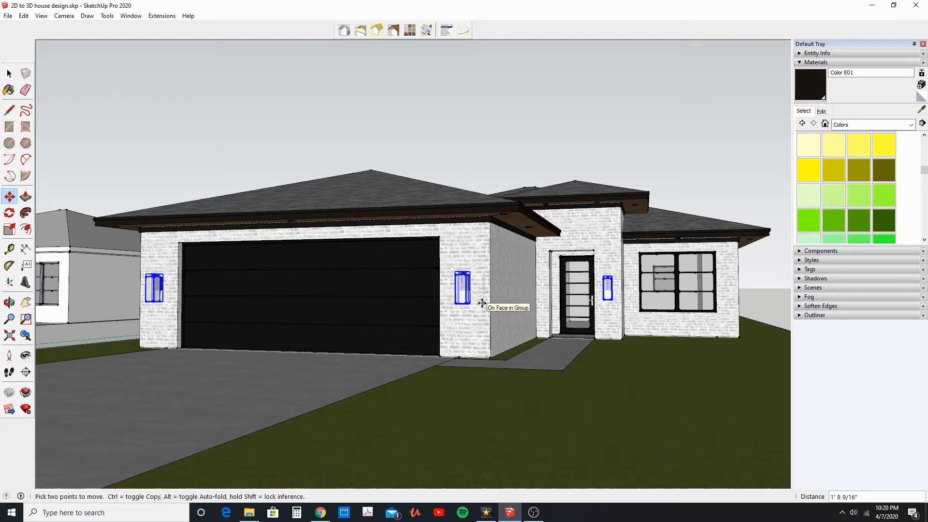
{"action": "key", "text": "Return"}
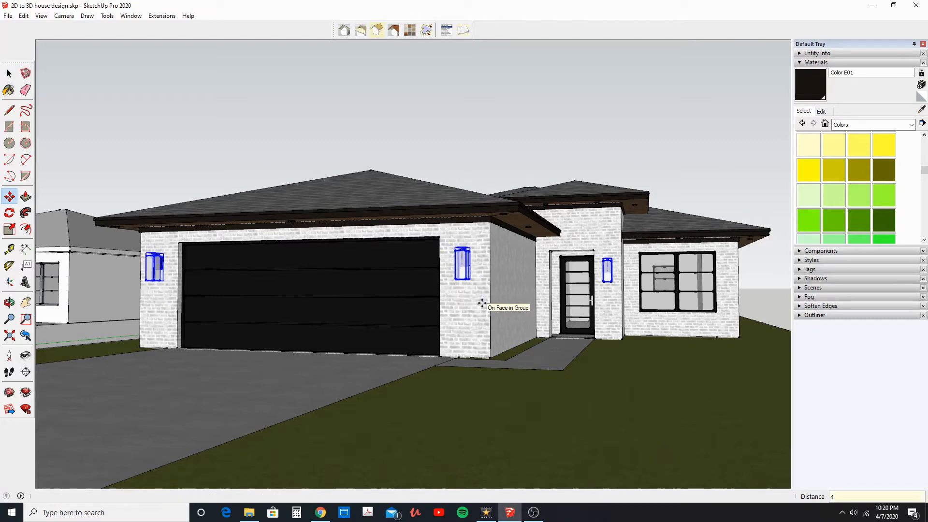
Outline a narrow rectangular header face directly above the garage door, spanning the opening's full 18-foot width
{"action": "middle_click_drag", "start_coordinate": [434, 283], "coordinate": [412, 286]}
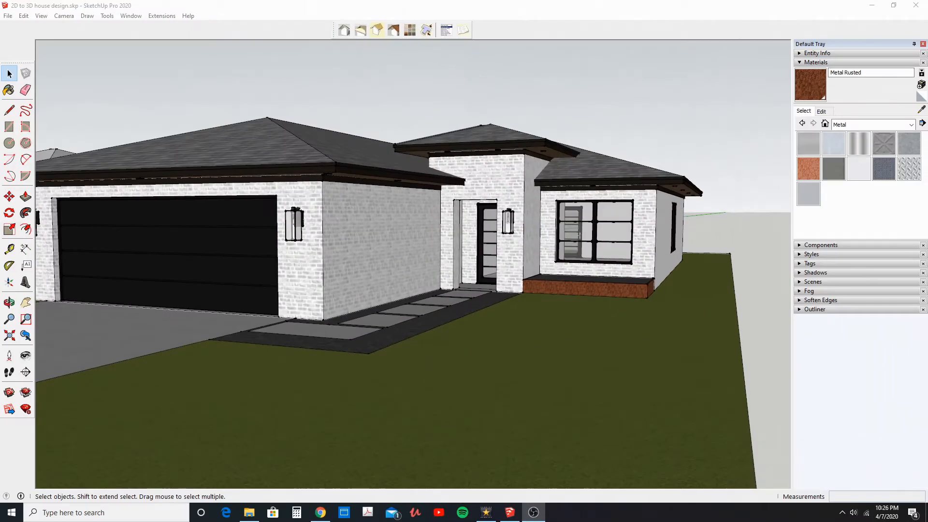
{"action": "middle_click_drag", "start_coordinate": [204, 338], "coordinate": [435, 338]}
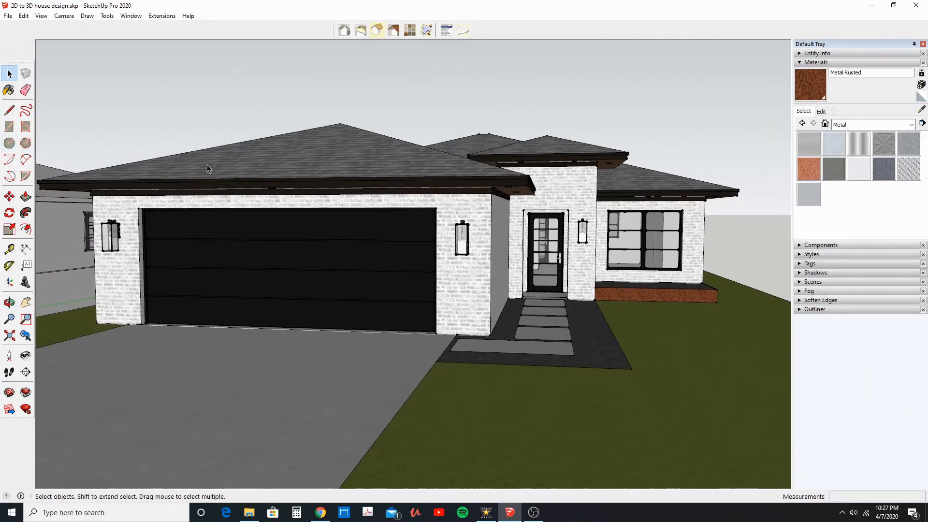
{"action": "left_click", "coordinate": [9, 111]}
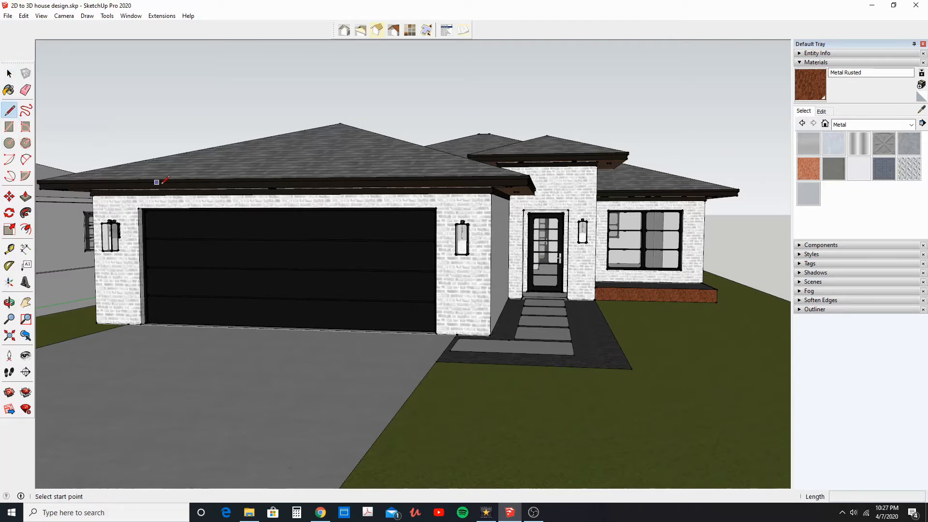
{"action": "scroll", "coordinate": [163, 183], "scroll_direction": "up", "scroll_amount": 6}
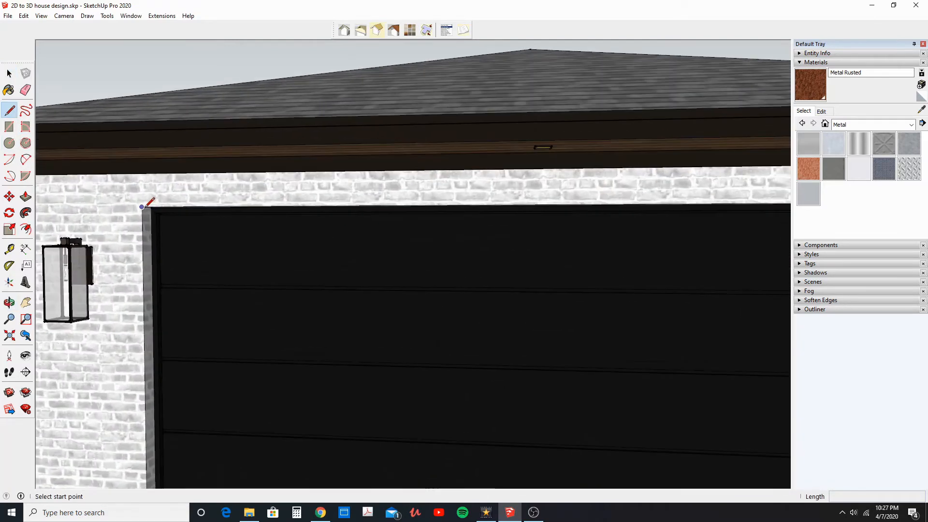
{"action": "left_click", "coordinate": [144, 204]}
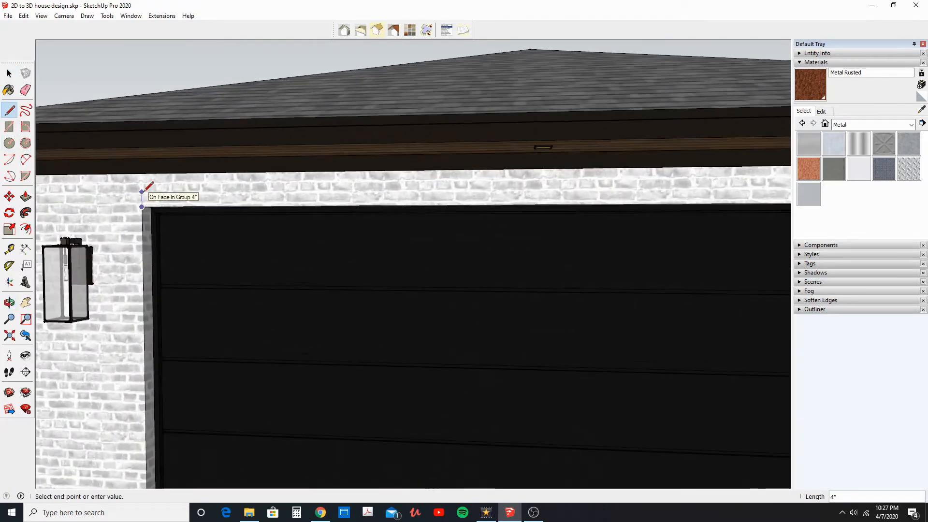
{"action": "scroll", "coordinate": [121, 145], "scroll_direction": "down", "scroll_amount": 5}
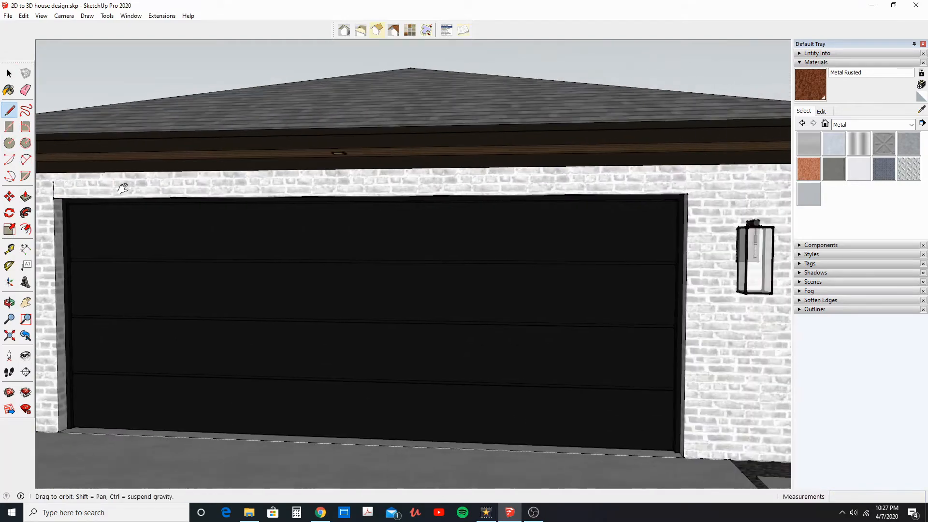
{"action": "scroll", "coordinate": [463, 191], "scroll_direction": "up", "scroll_amount": 1}
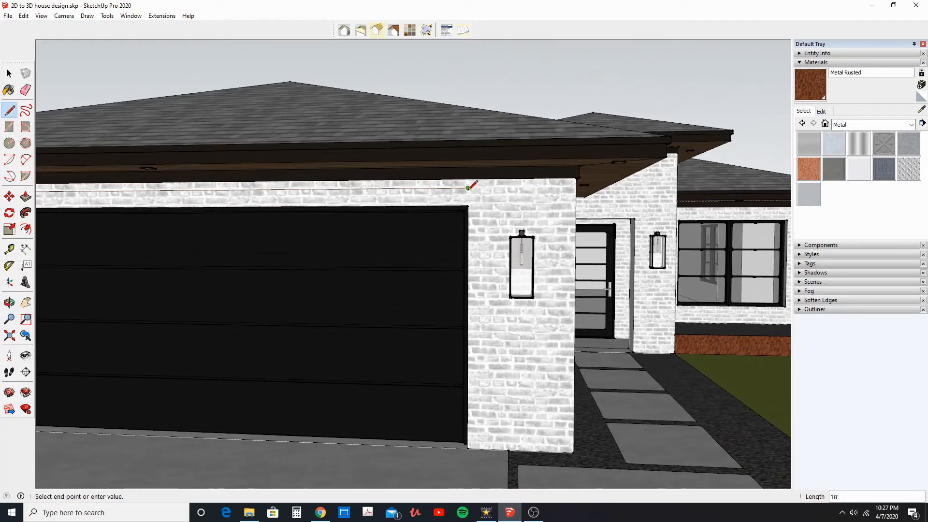
{"action": "middle_click_drag", "start_coordinate": [450, 200], "coordinate": [621, 201]}
{"action": "left_click", "coordinate": [146, 208]}
Make the face above the garage door a group and pull it 1.5 inches out from the wall
{"action": "left_click", "coordinate": [10, 74]}
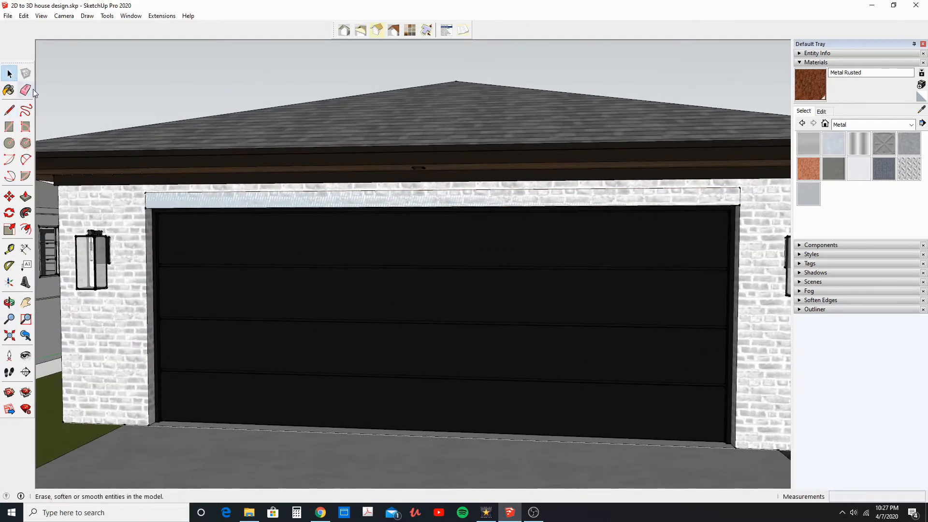
{"action": "left_click", "coordinate": [175, 199]}
{"action": "right_click", "coordinate": [175, 199]}
{"action": "left_click", "coordinate": [213, 283]}
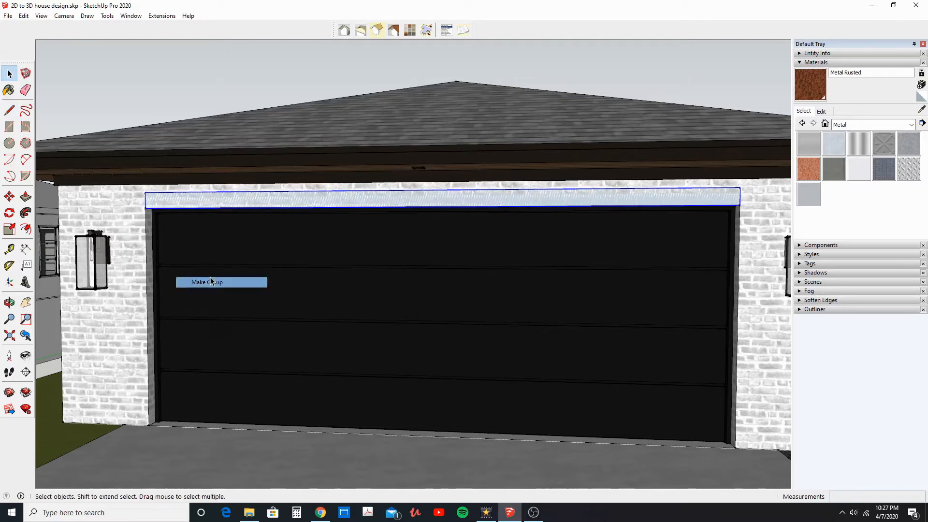
{"action": "double_click", "coordinate": [163, 206]}
{"action": "key", "text": "p"}
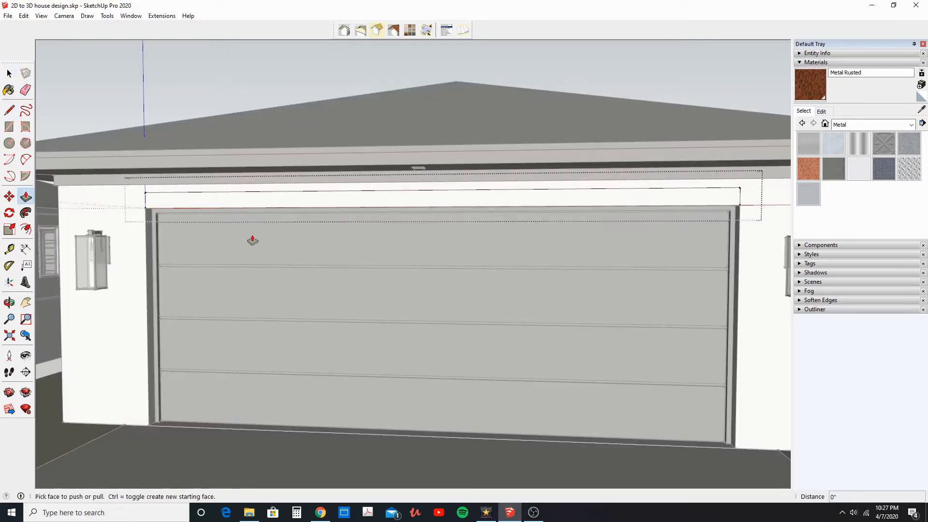
{"action": "middle_click_drag", "start_coordinate": [172, 227], "coordinate": [186, 221]}
{"action": "left_click", "coordinate": [189, 208]}
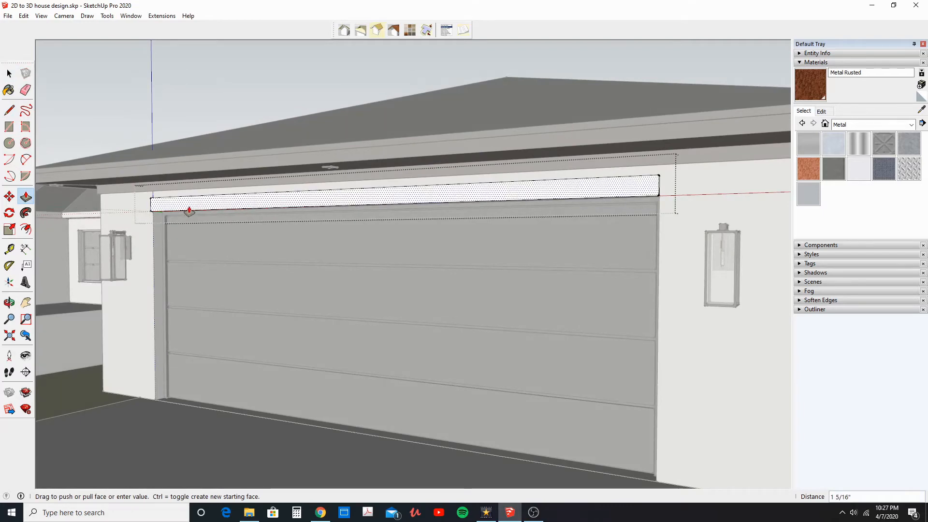
{"action": "type", "text": "1.5"}
{"action": "key", "text": "Return"}
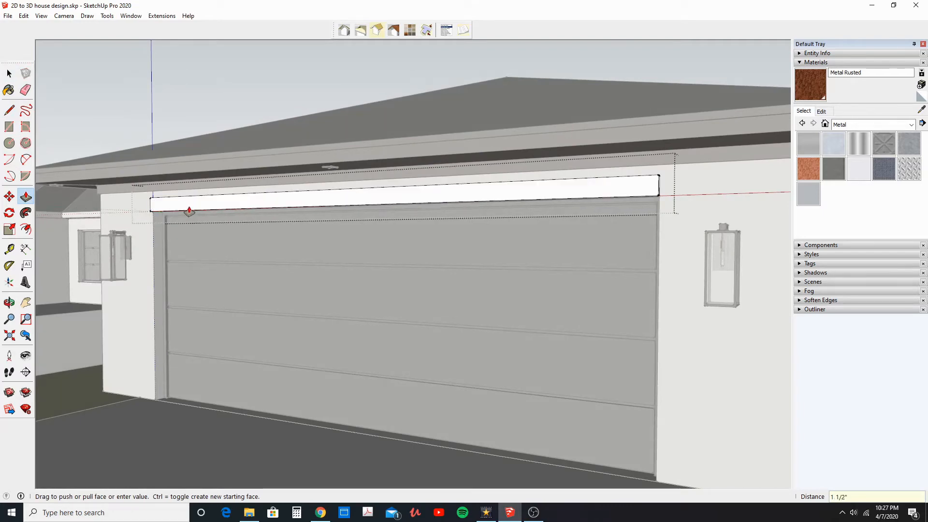
Extend both ends of the garage header 3 inches past the door opening and close the group
{"action": "middle_click_drag", "start_coordinate": [292, 226], "coordinate": [78, 203]}
{"action": "scroll", "coordinate": [369, 193], "scroll_direction": "up", "scroll_amount": 2}
{"action": "left_click", "coordinate": [374, 160]}
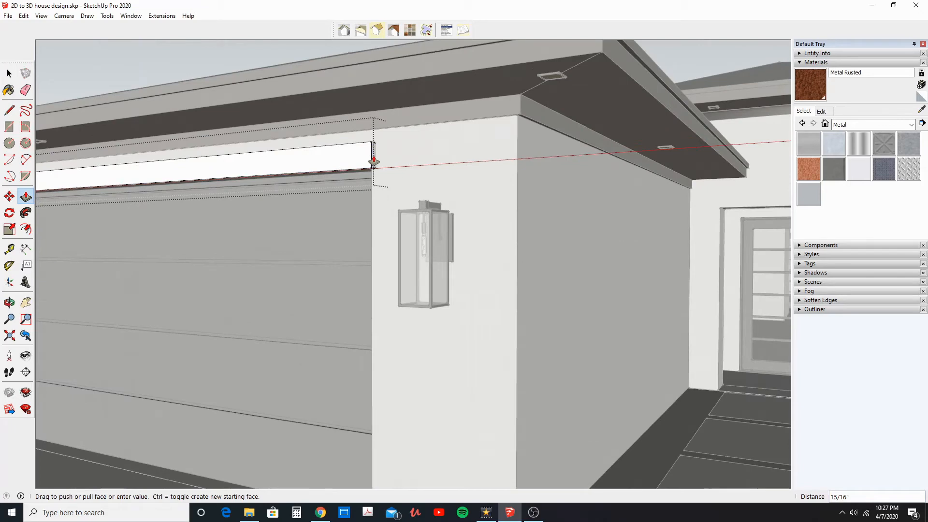
{"action": "type", "text": "3"}
{"action": "key", "text": "Return"}
{"action": "middle_click_drag", "start_coordinate": [321, 141], "coordinate": [677, 201]}
{"action": "double_click", "coordinate": [284, 221]}
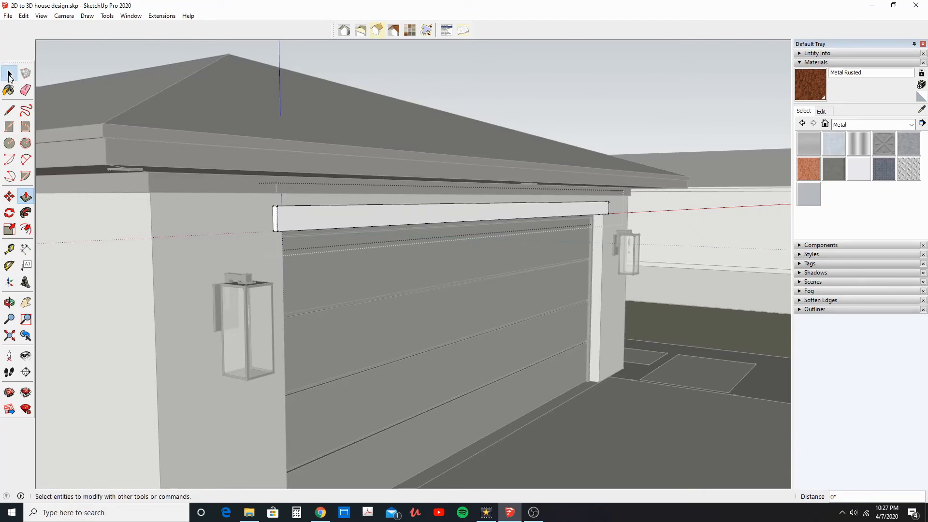
{"action": "left_click", "coordinate": [10, 77]}
{"action": "key", "text": "Escape"}
Paint the garage header with Polished Concrete Old from the Asphalt and Concrete materials
{"action": "middle_click_drag", "start_coordinate": [360, 183], "coordinate": [237, 185]}
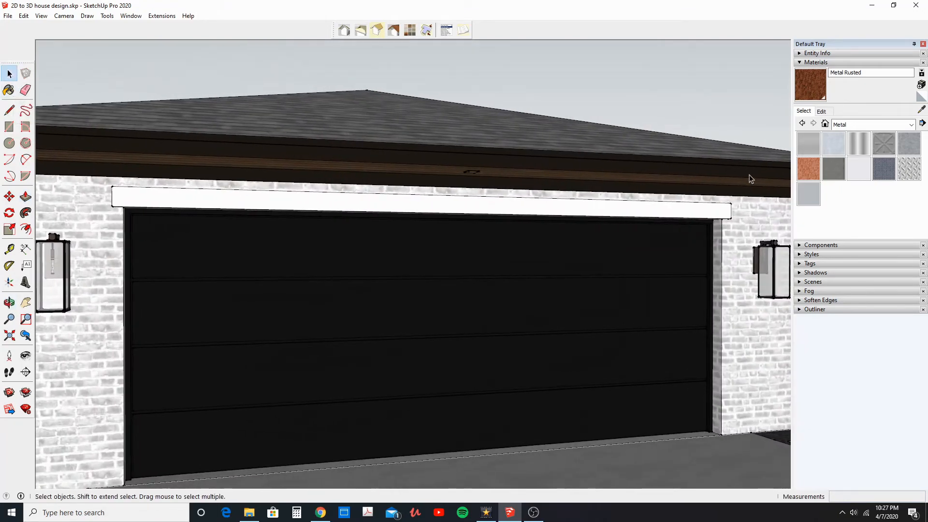
{"action": "left_click", "coordinate": [855, 125]}
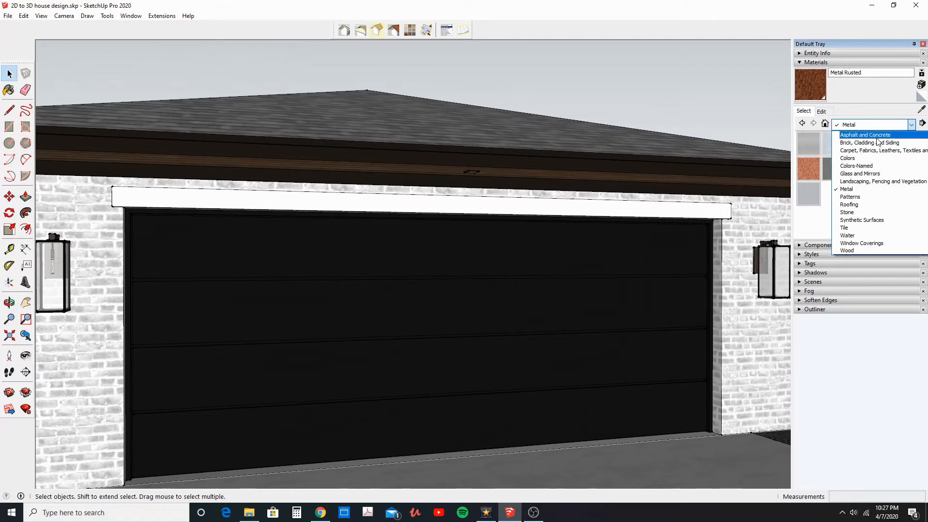
{"action": "left_click", "coordinate": [865, 135]}
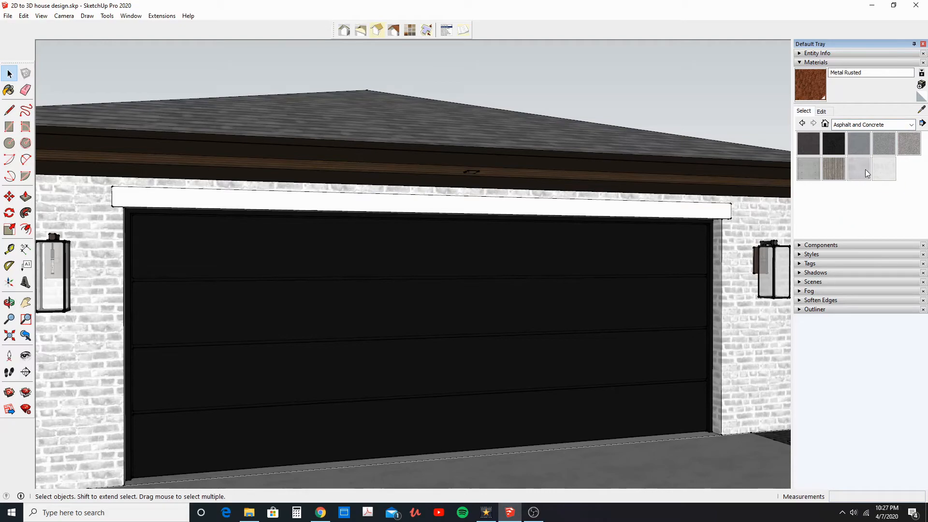
{"action": "left_click", "coordinate": [886, 167]}
{"action": "mouse_move", "coordinate": [332, 182]}
{"action": "middle_mouse_down"}
{"action": "mouse_move", "coordinate": [331, 198]}
{"action": "mouse_move", "coordinate": [385, 208]}
{"action": "mouse_move", "coordinate": [145, 208]}
{"action": "mouse_move", "coordinate": [474, 208]}
{"action": "middle_mouse_up"}
{"action": "left_click", "coordinate": [310, 187]}
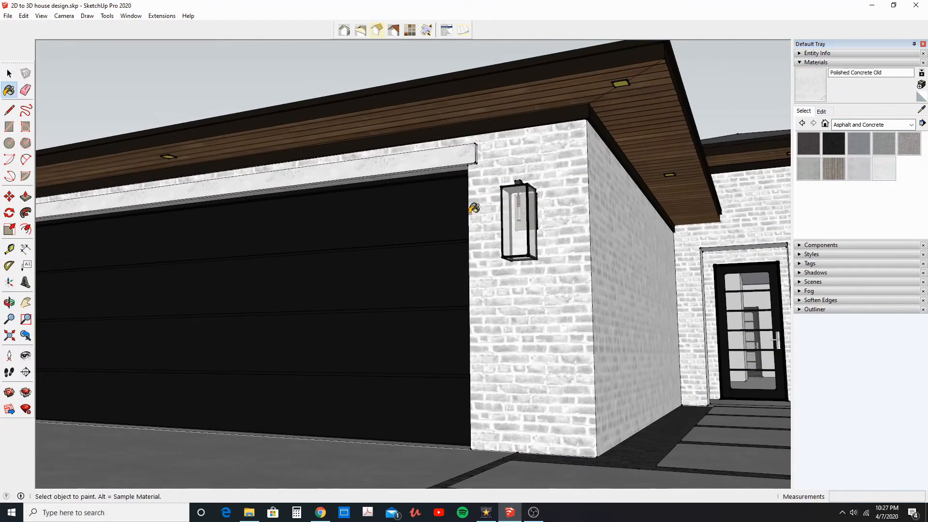
Copy the garage header to the front entry, placing it at the opening's upper corner nearest the garage
{"action": "left_click", "coordinate": [9, 196]}
{"action": "middle_click_drag", "start_coordinate": [420, 207], "coordinate": [439, 205]}
{"action": "scroll", "coordinate": [440, 205], "scroll_direction": "up", "scroll_amount": 3}
{"action": "key", "text": "space"}
{"action": "scroll", "coordinate": [292, 147], "scroll_direction": "down", "scroll_amount": 5}
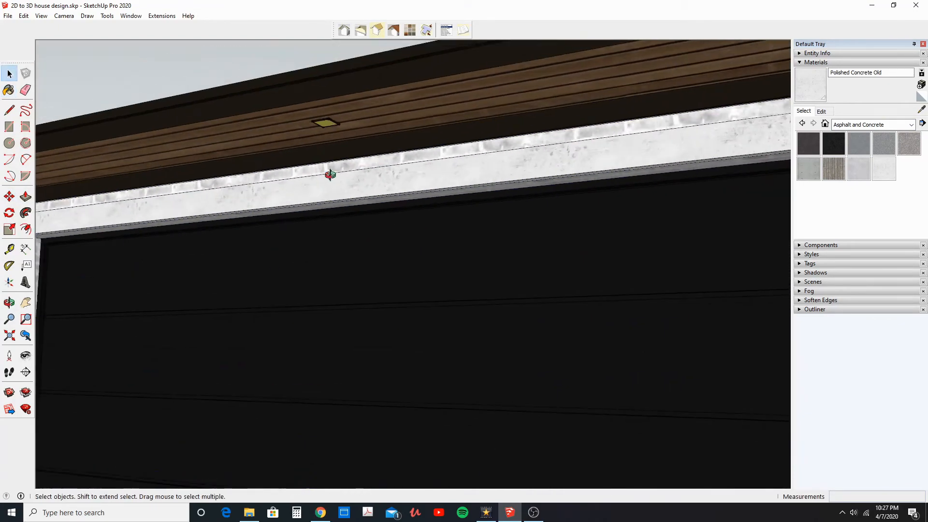
{"action": "left_click", "coordinate": [296, 188]}
{"action": "left_click", "coordinate": [9, 196]}
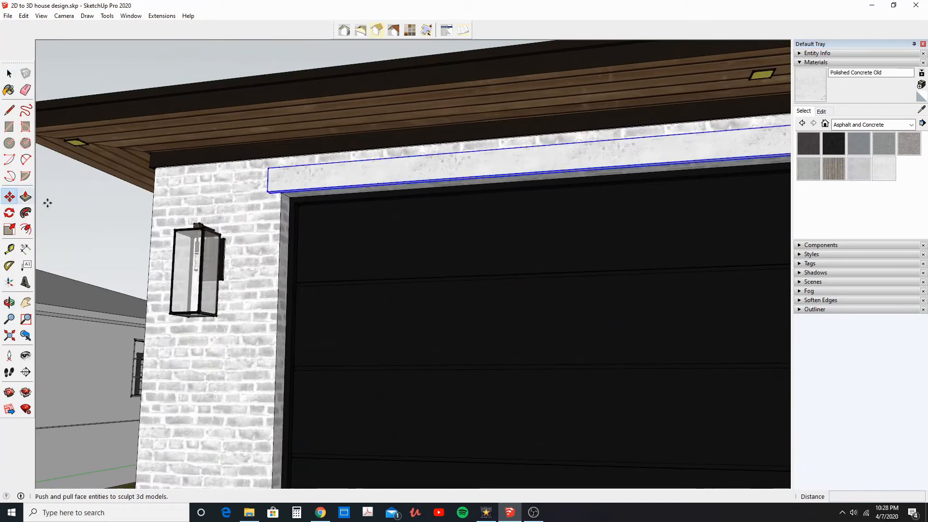
{"action": "scroll", "coordinate": [292, 205], "scroll_direction": "up", "scroll_amount": 5}
{"action": "left_click", "coordinate": [271, 177]}
{"action": "key", "text": "ctrl"}
{"action": "scroll", "coordinate": [308, 185], "scroll_direction": "down", "scroll_amount": 10}
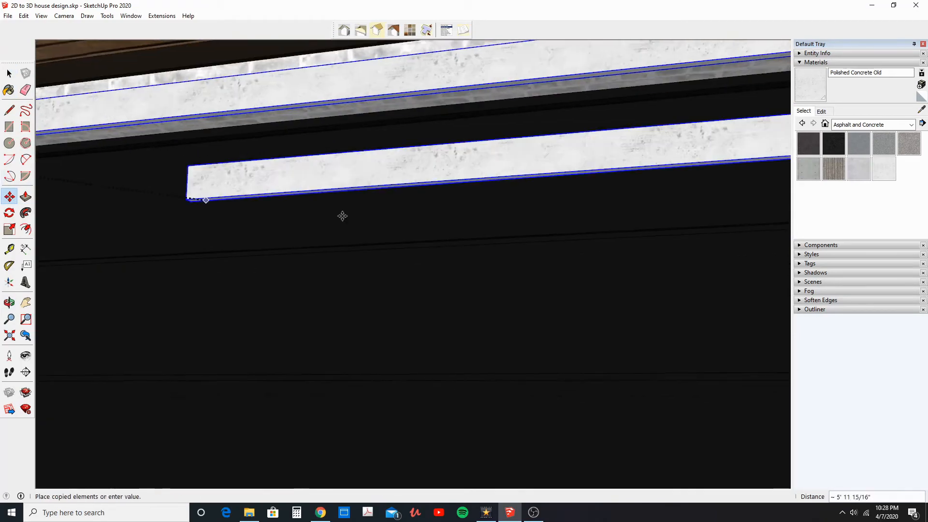
{"action": "scroll", "coordinate": [373, 227], "scroll_direction": "up", "scroll_amount": 5}
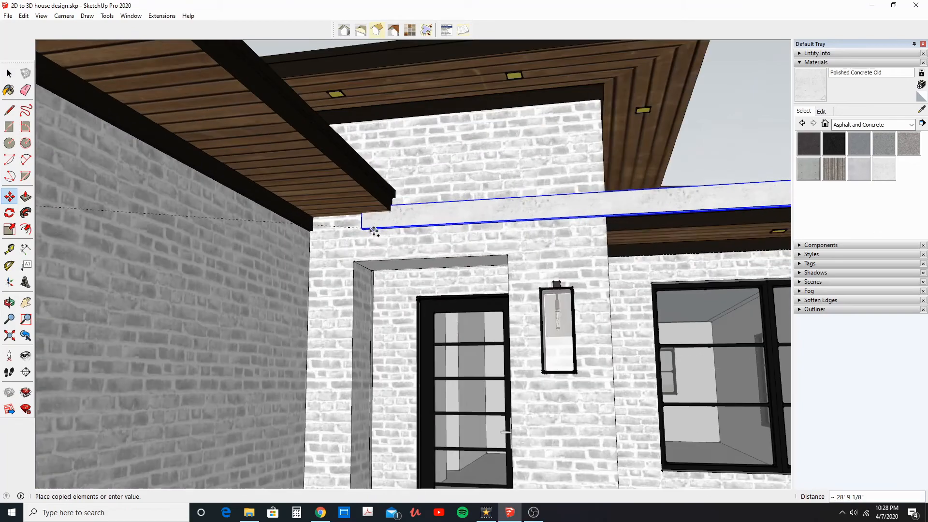
{"action": "left_click", "coordinate": [354, 262]}
Shorten the copied header inside its group by moving its far end 14' 9" back to the entry opening's upper corner
{"action": "middle_click_drag", "start_coordinate": [610, 245], "coordinate": [411, 208], "text": "shift"}
{"action": "scroll", "coordinate": [410, 207], "scroll_direction": "down", "scroll_amount": 5}
{"action": "middle_click_drag", "start_coordinate": [203, 193], "coordinate": [116, 290], "text": "shift"}
{"action": "middle_click_drag", "start_coordinate": [193, 218], "coordinate": [42, 422], "text": "shift"}
{"action": "middle_click_drag", "start_coordinate": [241, 293], "coordinate": [160, 309], "text": "shift"}
{"action": "key", "text": "space"}
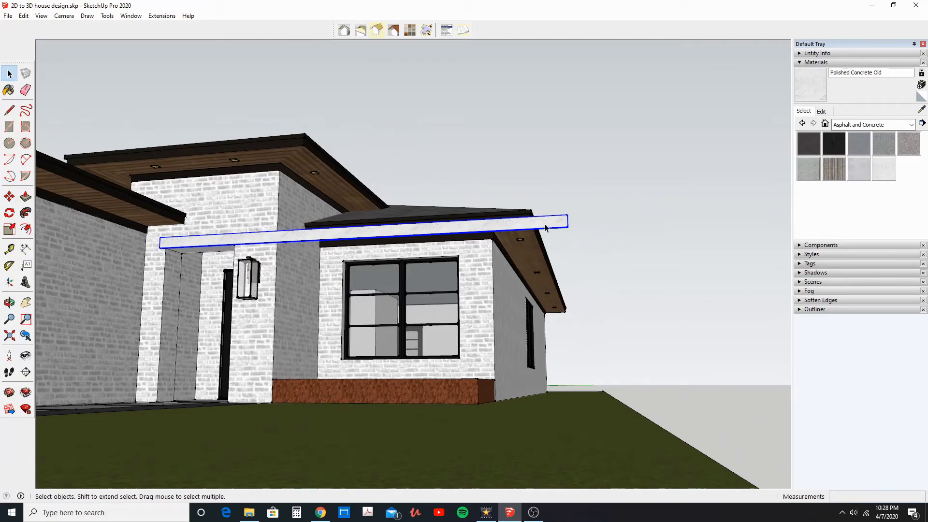
{"action": "double_click", "coordinate": [544, 227]}
{"action": "scroll", "coordinate": [549, 226], "scroll_direction": "up", "scroll_amount": 4}
{"action": "left_click_drag", "start_coordinate": [619, 159], "coordinate": [619, 155]}
{"action": "middle_click_drag", "start_coordinate": [619, 155], "coordinate": [502, 170]}
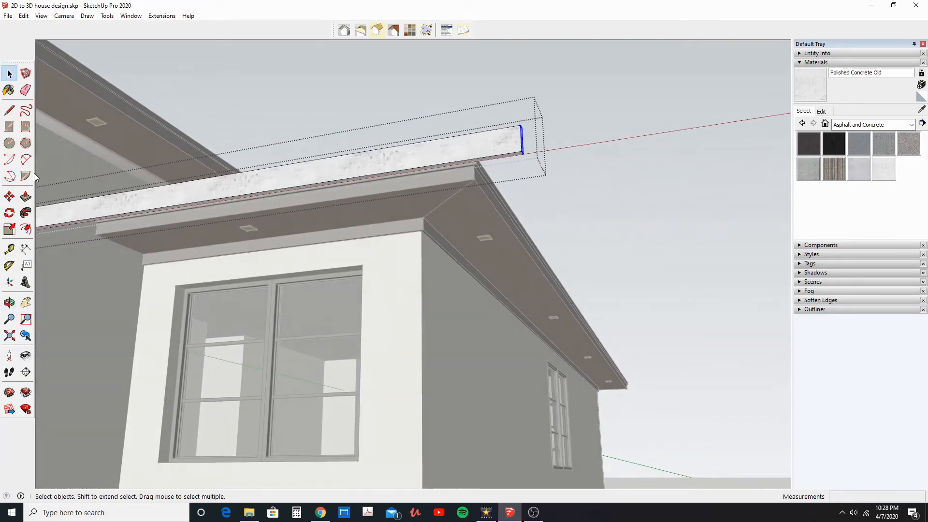
{"action": "left_click", "coordinate": [9, 196]}
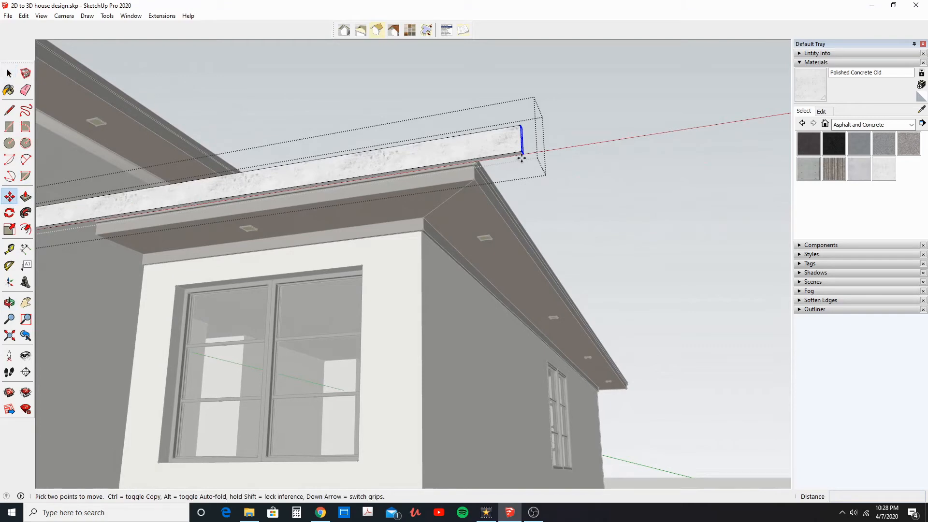
{"action": "left_click", "coordinate": [524, 154]}
{"action": "middle_click_drag", "start_coordinate": [278, 190], "coordinate": [553, 151], "text": "shift"}
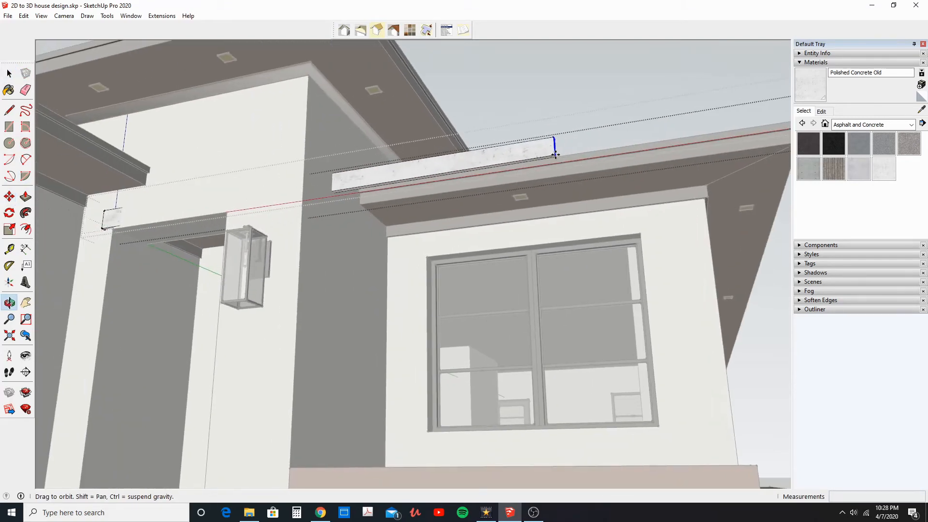
{"action": "scroll", "coordinate": [309, 187], "scroll_direction": "up", "scroll_amount": 2}
{"action": "middle_click_drag", "start_coordinate": [228, 204], "coordinate": [234, 183]}
{"action": "scroll", "coordinate": [221, 189], "scroll_direction": "up", "scroll_amount": 2}
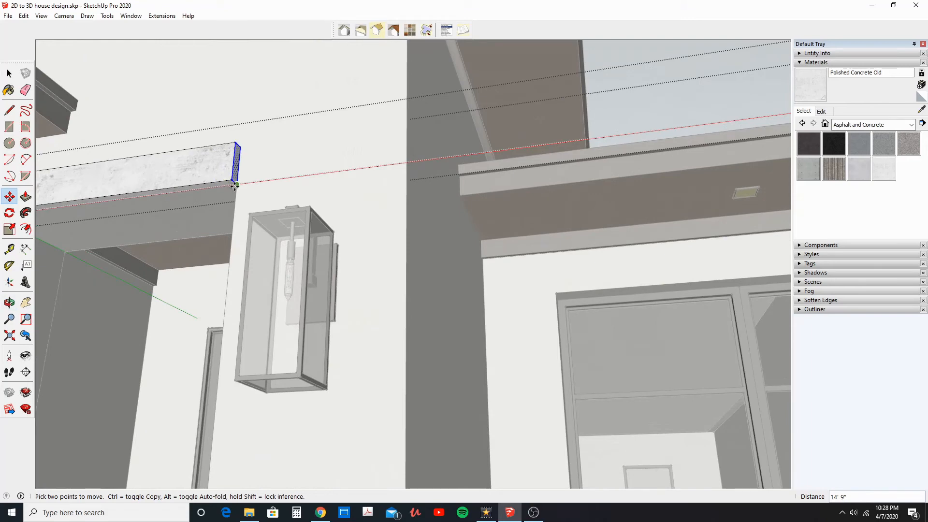
{"action": "left_click", "coordinate": [236, 184]}
Extend the entry header's shortened end 3 inches past the opening with Push/Pull
{"action": "key", "text": "p"}
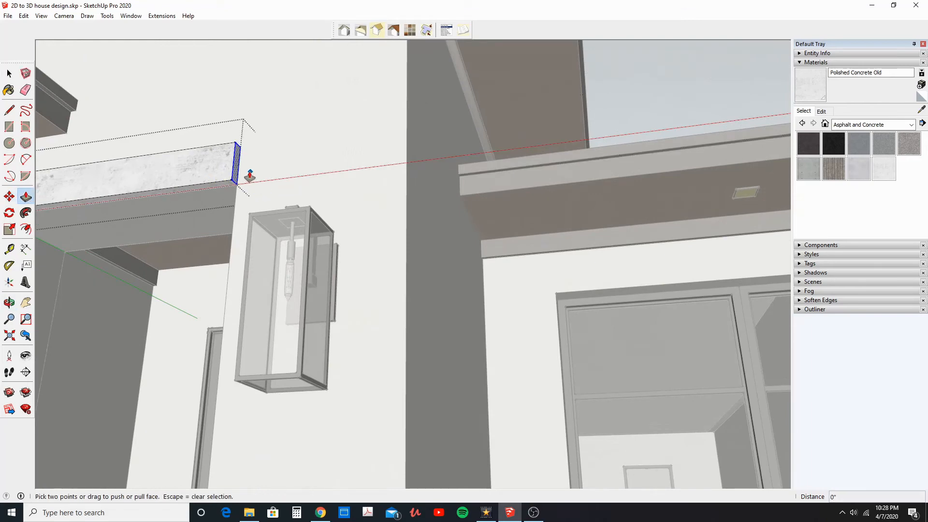
{"action": "left_click", "coordinate": [239, 177]}
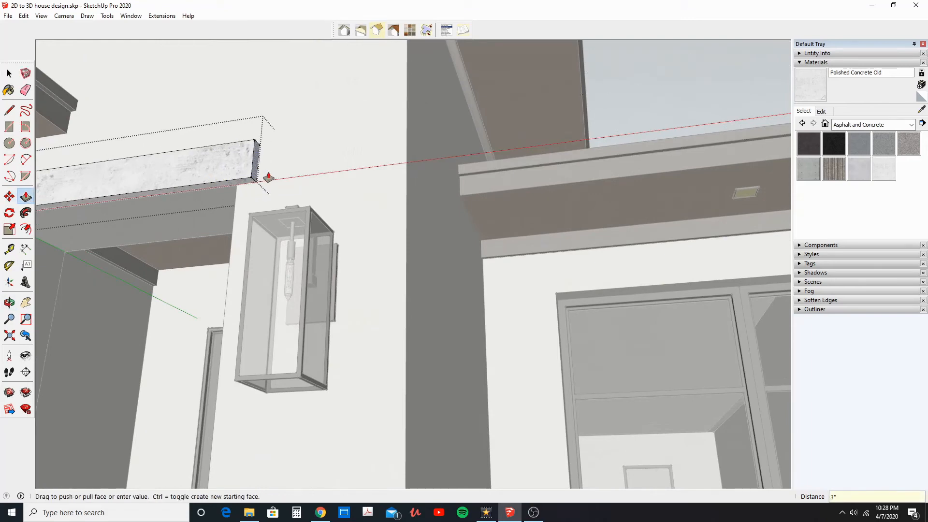
Paint the underside of the front entry opening, inside the wall group, with Polished Concrete Old
{"action": "left_click", "coordinate": [9, 73]}
{"action": "left_click", "coordinate": [65, 110]}
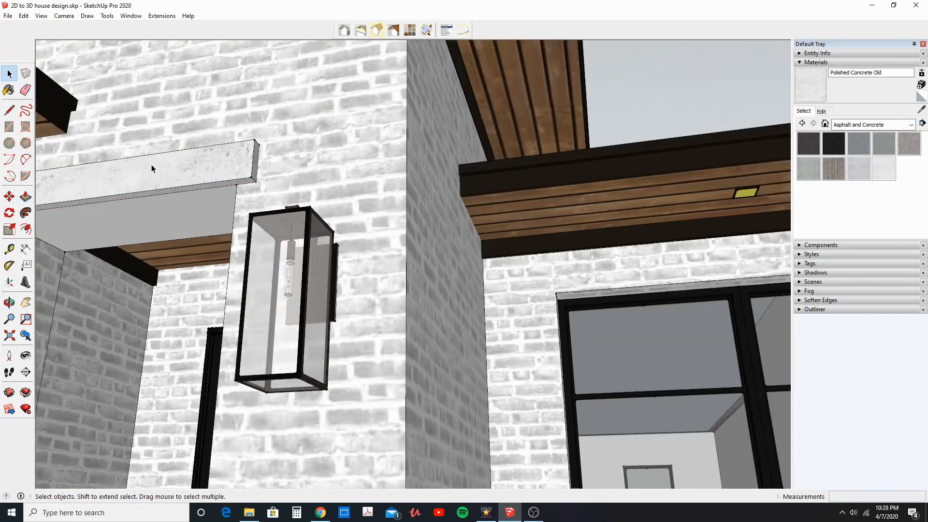
{"action": "middle_click_drag", "start_coordinate": [152, 167], "coordinate": [306, 140], "text": "shift"}
{"action": "left_click", "coordinate": [296, 142]}
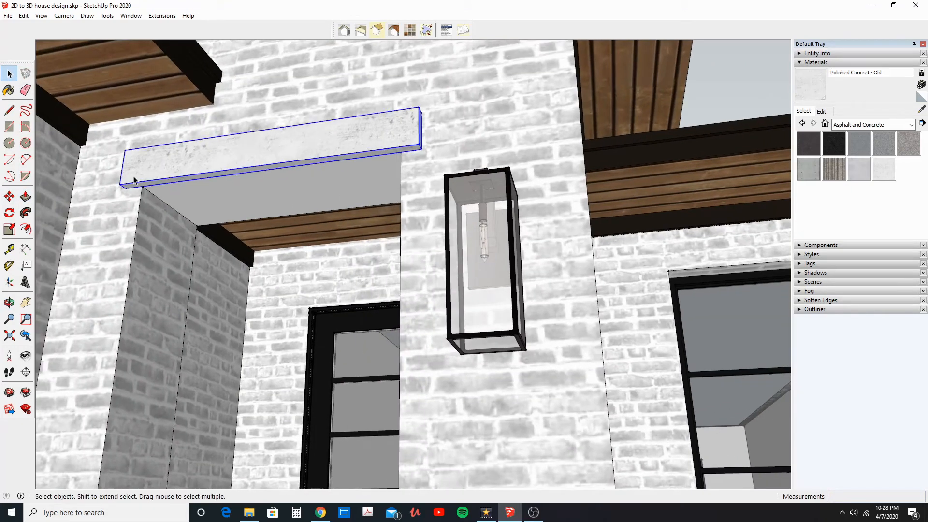
{"action": "double_click", "coordinate": [196, 202]}
{"action": "left_click", "coordinate": [210, 203]}
{"action": "left_click", "coordinate": [819, 98]}
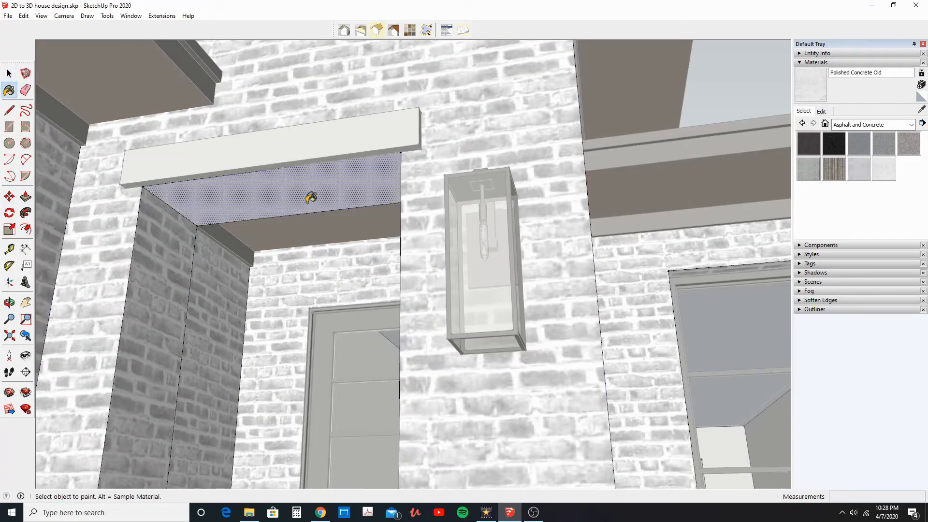
{"action": "left_click", "coordinate": [310, 198]}
{"action": "left_click", "coordinate": [9, 73]}
Copy the front entry header to the large front window, placing it at the opening's upper corner nearest the entry
{"action": "left_click", "coordinate": [172, 177]}
{"action": "left_click", "coordinate": [173, 177]}
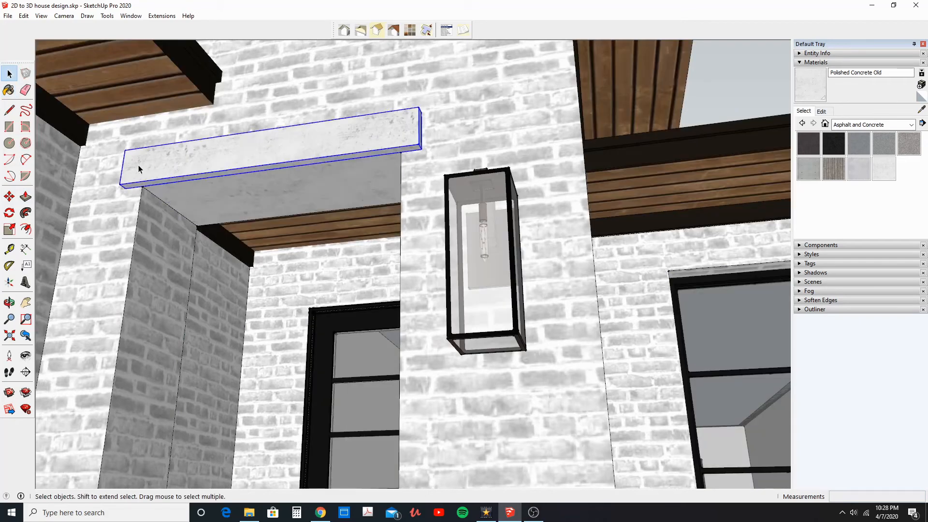
{"action": "left_click", "coordinate": [9, 196]}
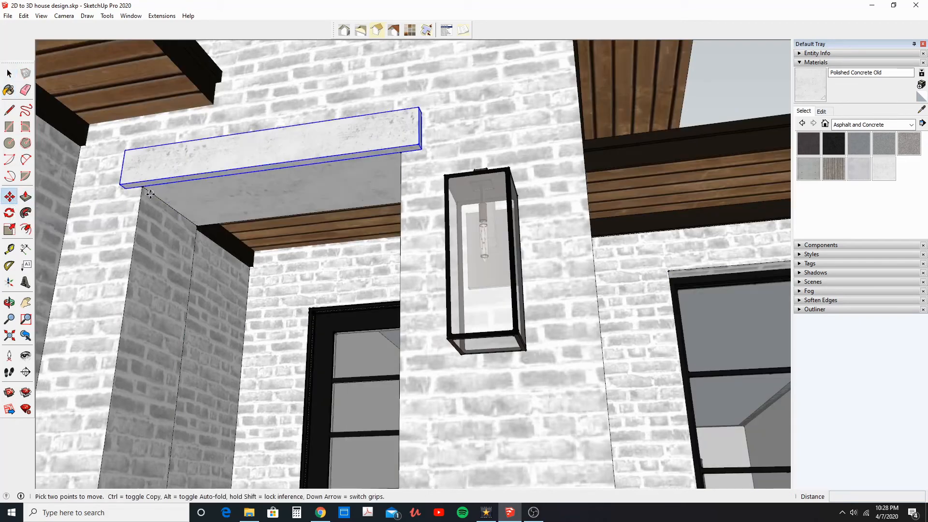
{"action": "left_click", "coordinate": [143, 186]}
{"action": "key", "text": "ctrl"}
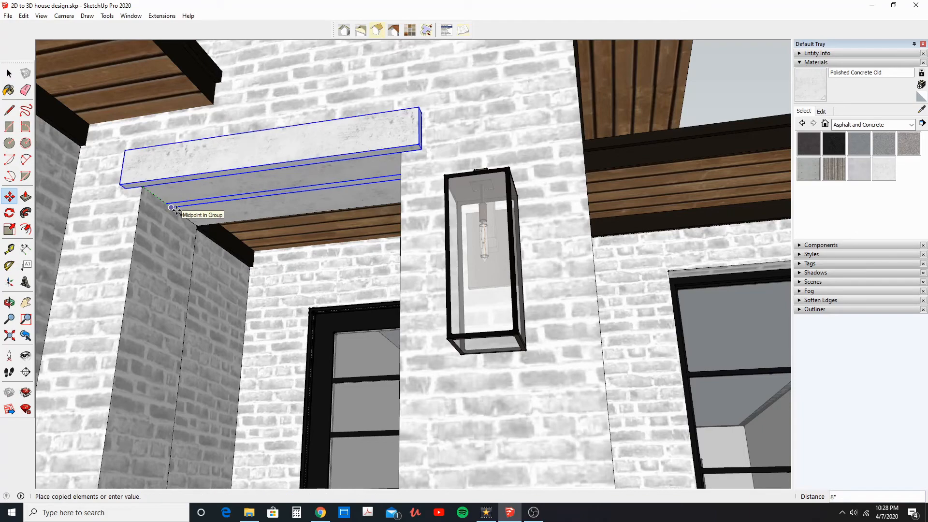
{"action": "middle_click_drag", "start_coordinate": [256, 199], "coordinate": [28, 175], "text": "shift"}
{"action": "middle_click_drag", "start_coordinate": [409, 217], "coordinate": [219, 182], "text": "shift"}
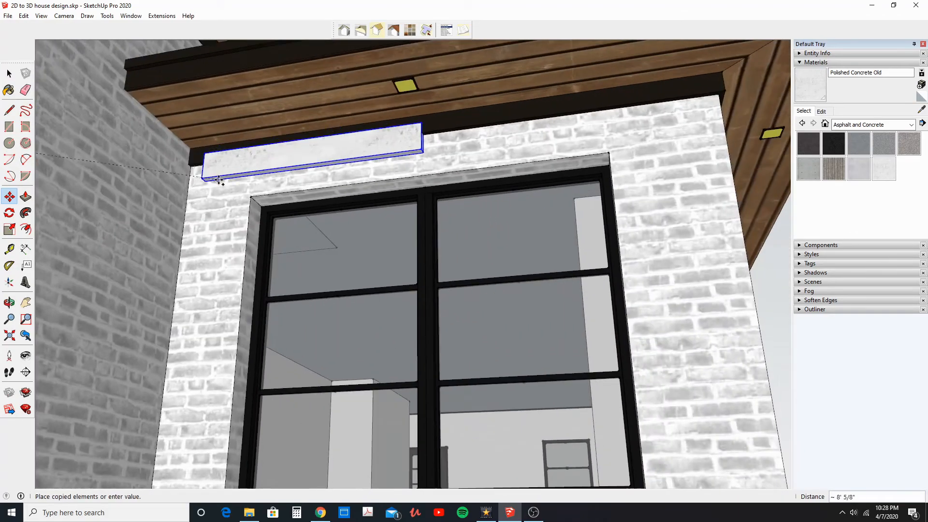
{"action": "left_click", "coordinate": [249, 197]}
{"action": "middle_click_drag", "start_coordinate": [459, 179], "coordinate": [273, 173], "text": "shift"}
{"action": "key", "text": "space"}
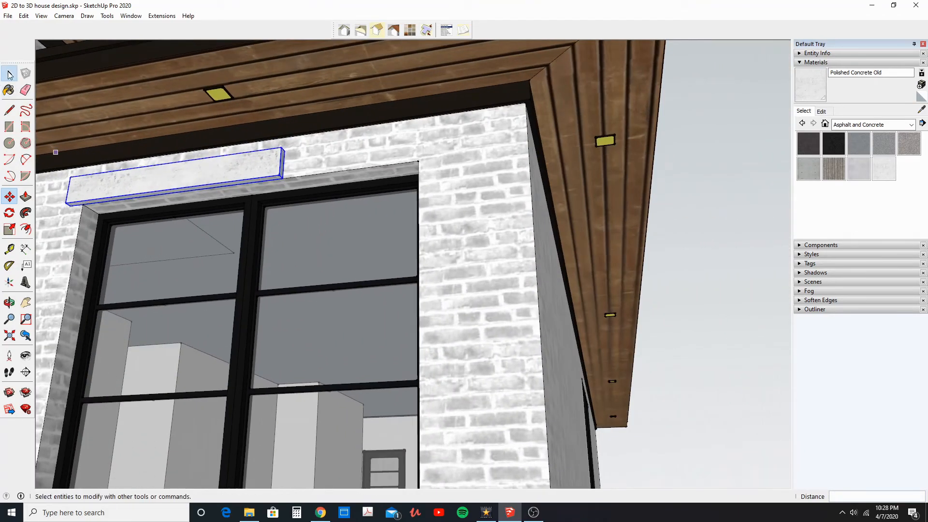
Lengthen the front window header inside its group to the opening's far upper corner, plus 3 inches beyond it, with Push/Pull
{"action": "double_click", "coordinate": [272, 170]}
{"action": "left_click", "coordinate": [26, 196]}
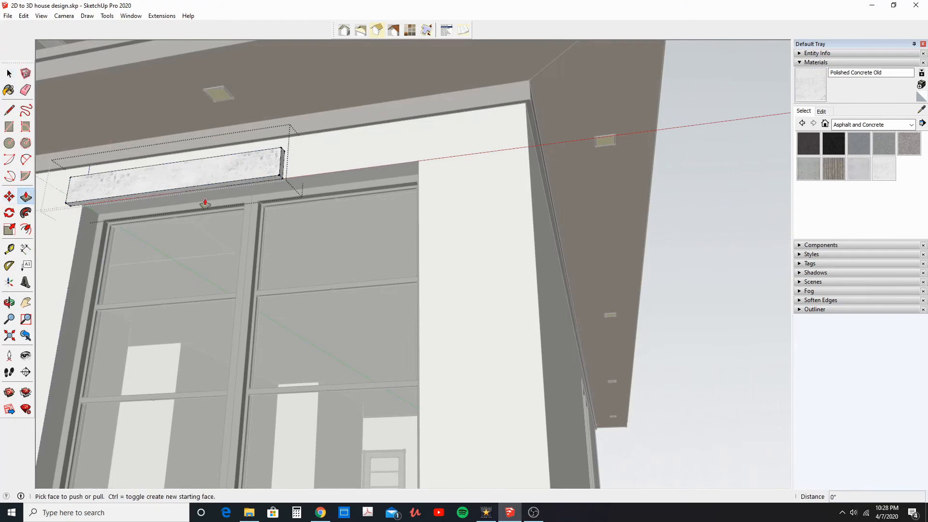
{"action": "scroll", "coordinate": [269, 186], "scroll_direction": "up", "scroll_amount": 2}
{"action": "left_click", "coordinate": [264, 184]}
{"action": "left_click", "coordinate": [389, 168]}
{"action": "middle_click_drag", "start_coordinate": [394, 159], "coordinate": [382, 163]}
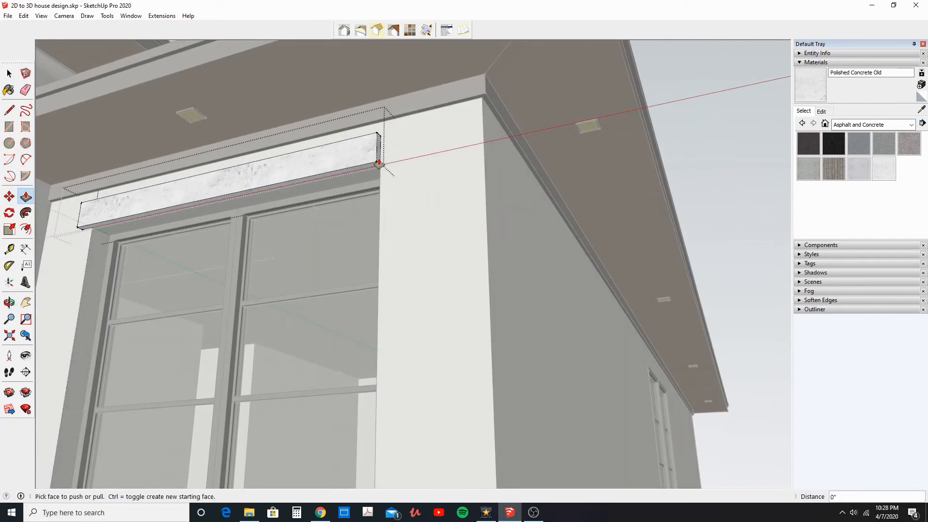
{"action": "left_click", "coordinate": [386, 163]}
{"action": "left_click", "coordinate": [386, 163]}
{"action": "left_click", "coordinate": [387, 162]}
Push the top face of the front window header down 2 inches, and leave the group
{"action": "middle_click_drag", "start_coordinate": [373, 158], "coordinate": [327, 292]}
{"action": "scroll", "coordinate": [370, 226], "scroll_direction": "up", "scroll_amount": 4}
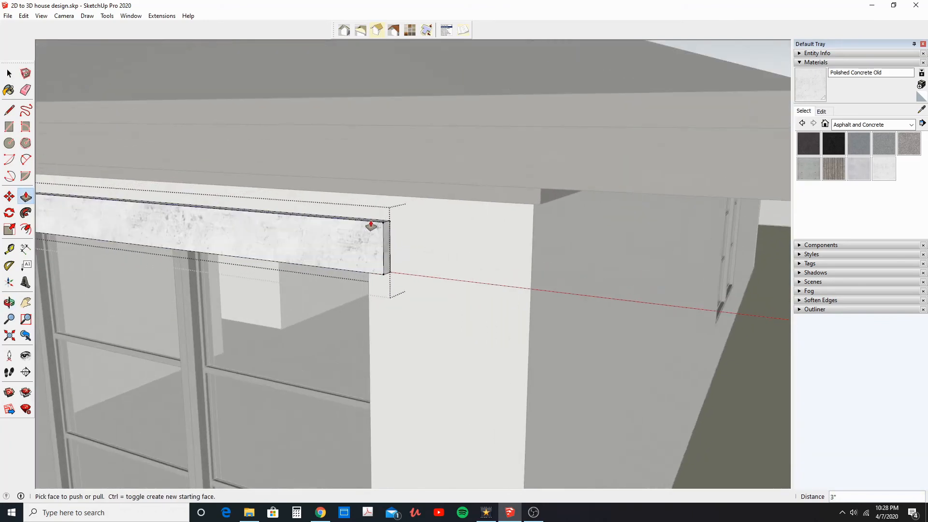
{"action": "left_click", "coordinate": [372, 227]}
{"action": "type", "text": "-2"}
{"action": "key", "text": "Return"}
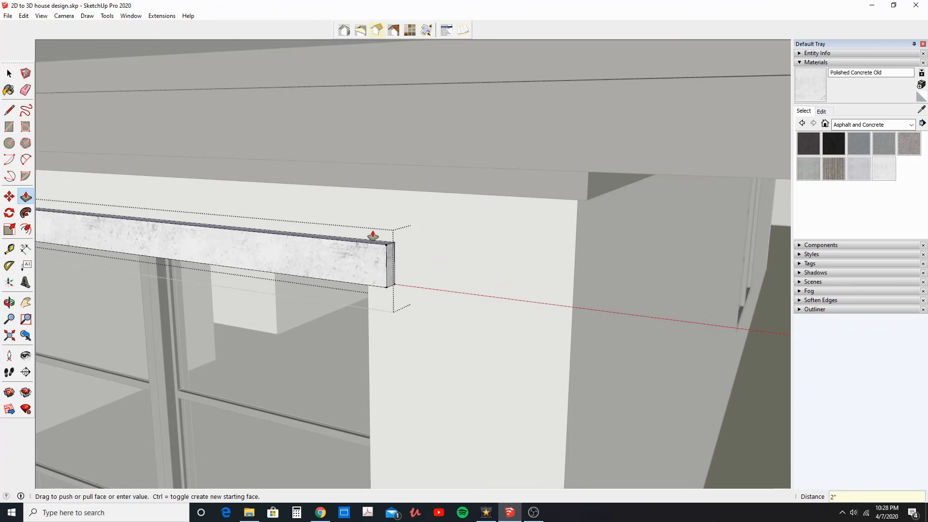
{"action": "scroll", "coordinate": [375, 235], "scroll_direction": "down", "scroll_amount": 6}
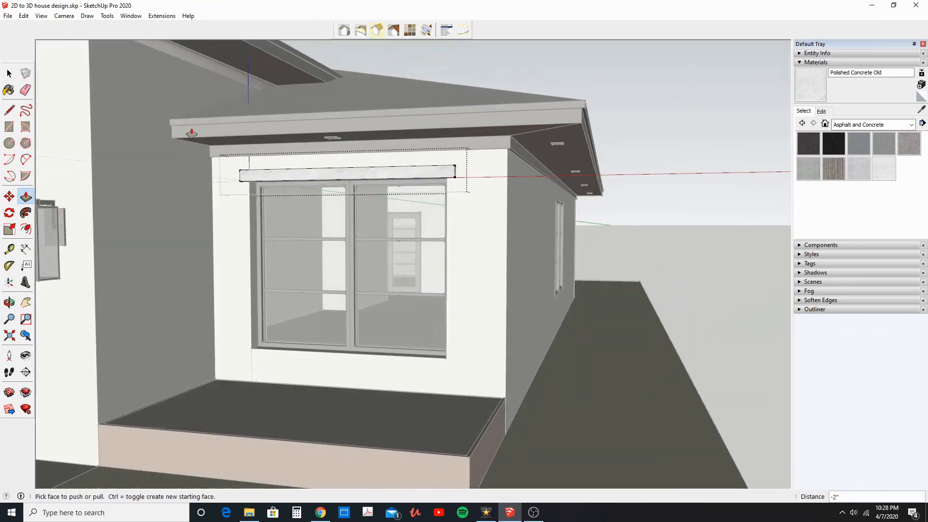
{"action": "key", "text": "space"}
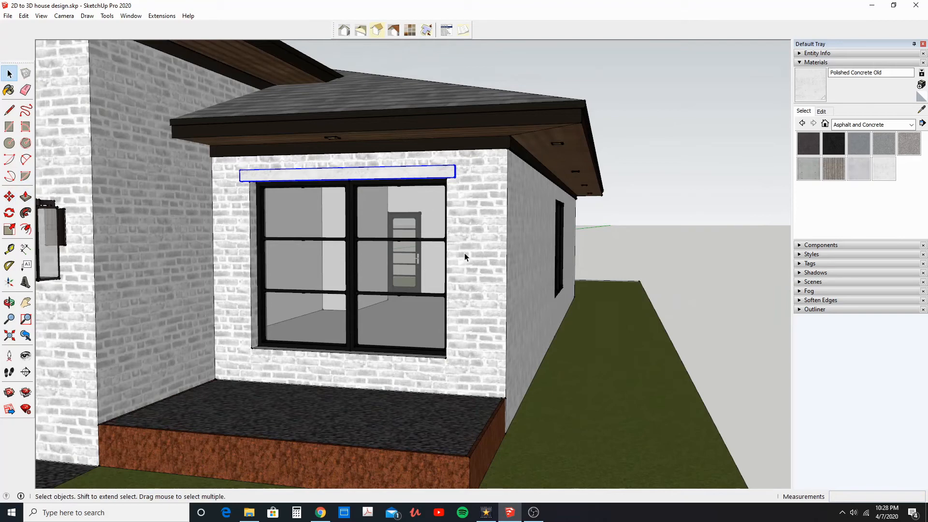
Copy the front window header 5'4" straight down to form a sill below the window
{"action": "left_click", "coordinate": [9, 196]}
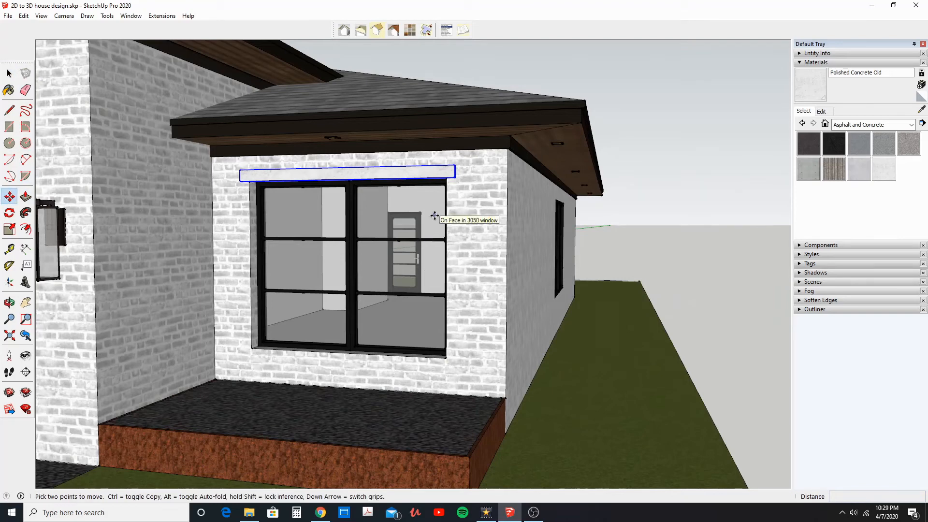
{"action": "left_click", "coordinate": [469, 204]}
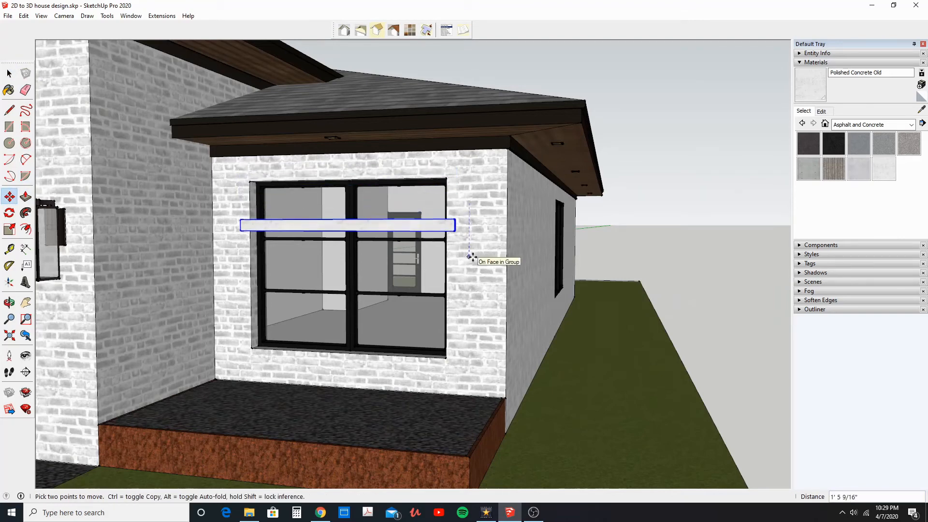
{"action": "key", "text": "ctrl"}
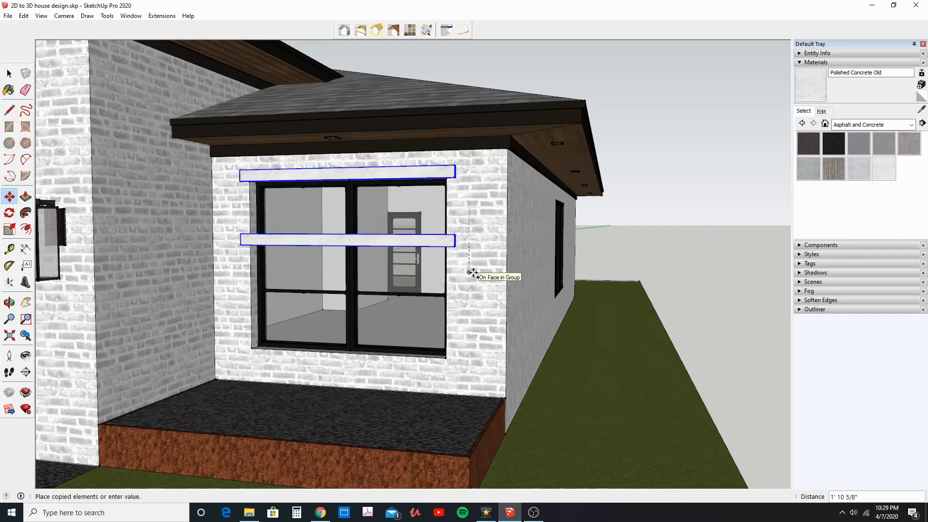
{"action": "type", "text": "5'4"}
{"action": "key", "text": "Return"}
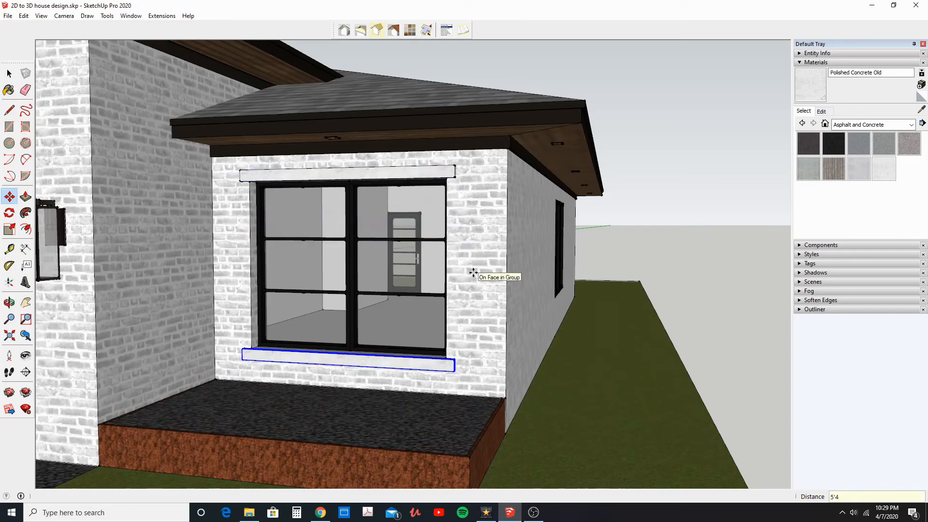
Copy the front window's header and sill together to the side window, placing them from the opening's lower corner nearest the front
{"action": "middle_click_drag", "start_coordinate": [473, 273], "coordinate": [406, 377]}
{"action": "key", "text": "space"}
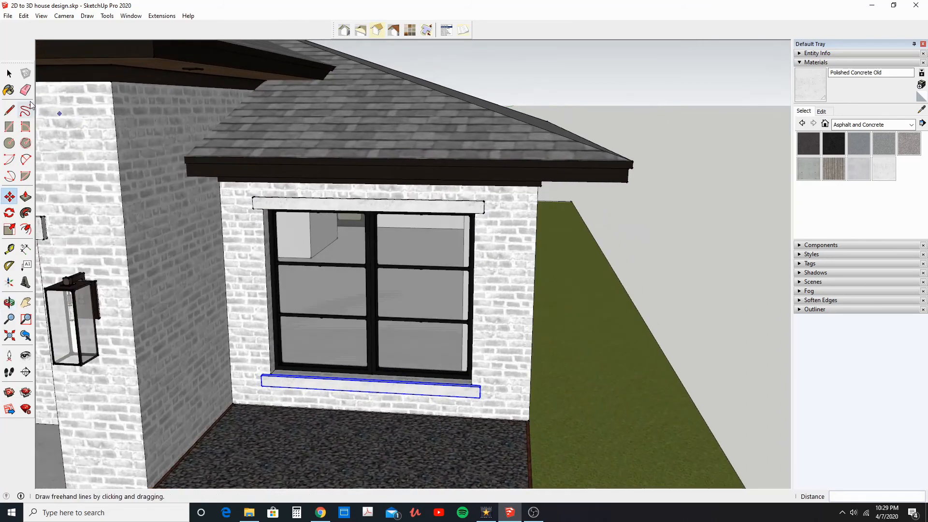
{"action": "left_click", "coordinate": [268, 210], "text": "shift"}
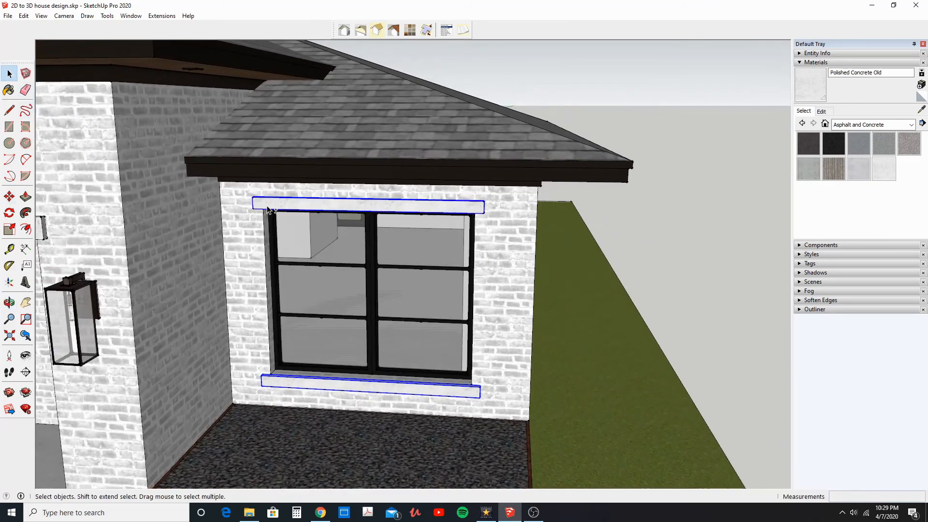
{"action": "left_click", "coordinate": [9, 196]}
{"action": "middle_click_drag", "start_coordinate": [331, 276], "coordinate": [309, 350]}
{"action": "scroll", "coordinate": [305, 352], "scroll_direction": "up", "scroll_amount": 3}
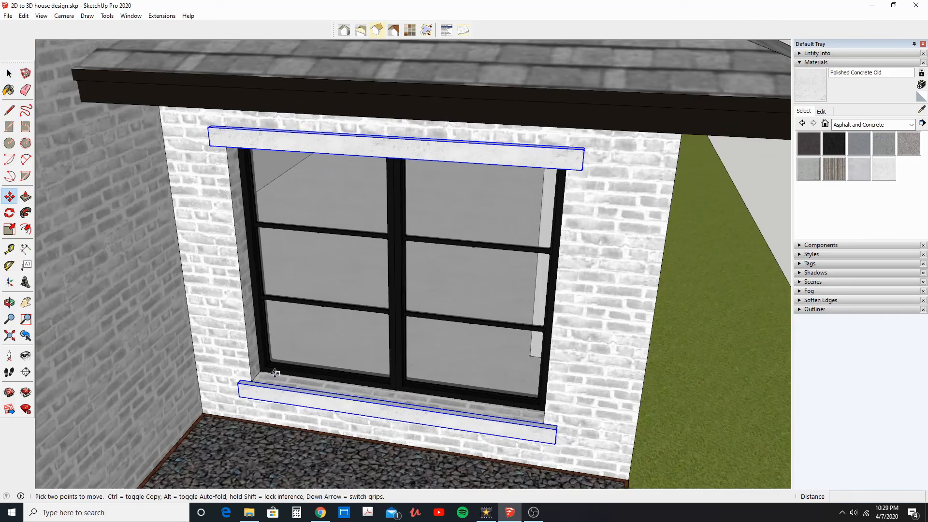
{"action": "left_click", "coordinate": [249, 380]}
{"action": "key", "text": "ctrl"}
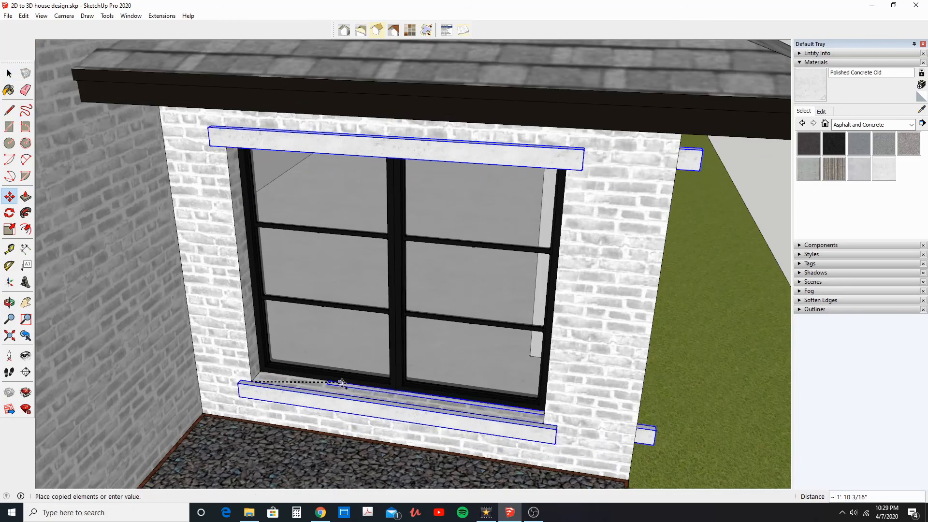
{"action": "scroll", "coordinate": [358, 387], "scroll_direction": "down", "scroll_amount": 3}
{"action": "middle_click_drag", "start_coordinate": [450, 338], "coordinate": [256, 378], "text": "shift"}
{"action": "scroll", "coordinate": [290, 309], "scroll_direction": "up", "scroll_amount": 8}
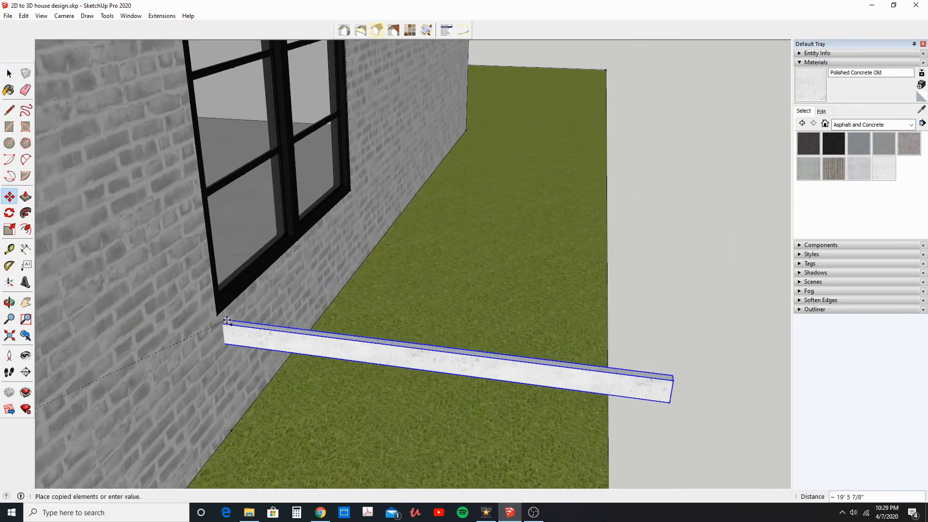
{"action": "left_click", "coordinate": [218, 317]}
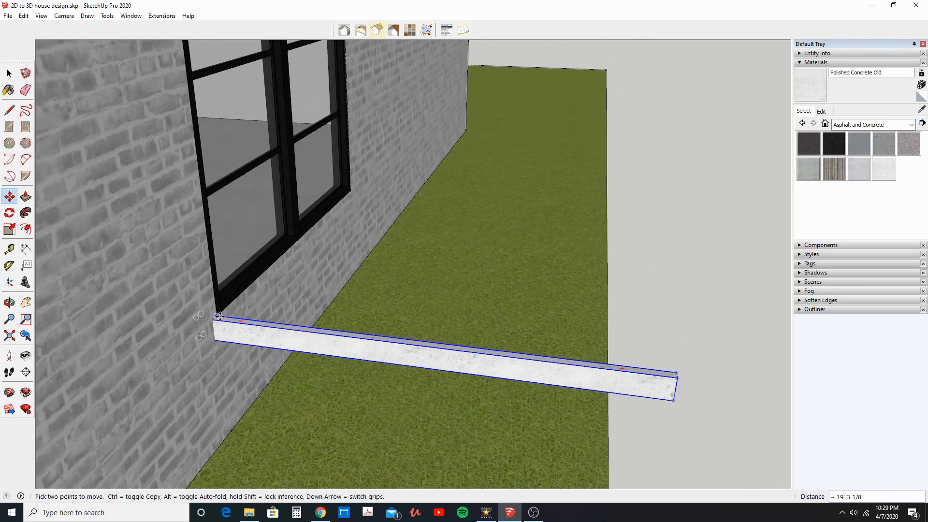
Rotate the copied header and sill 90 degrees about the side window's lower corner to align them with the side wall
{"action": "left_click", "coordinate": [9, 213]}
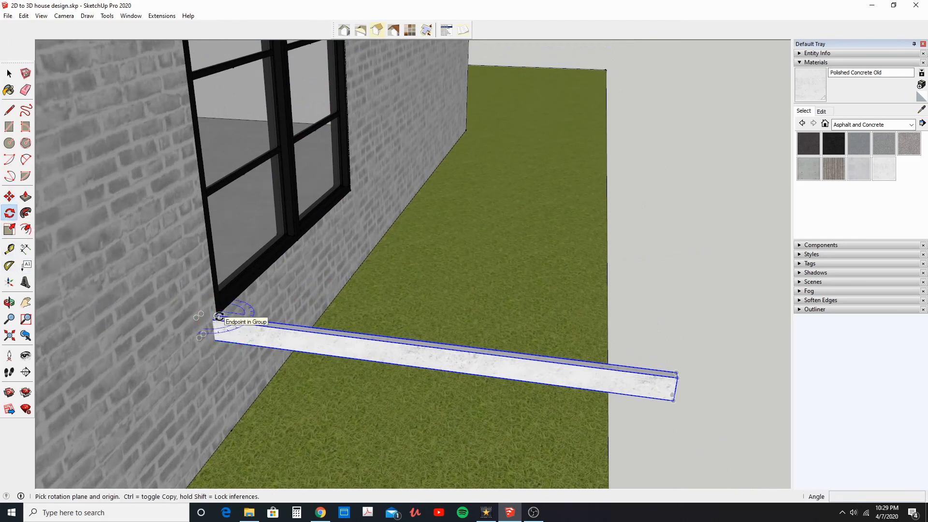
{"action": "left_click", "coordinate": [218, 316]}
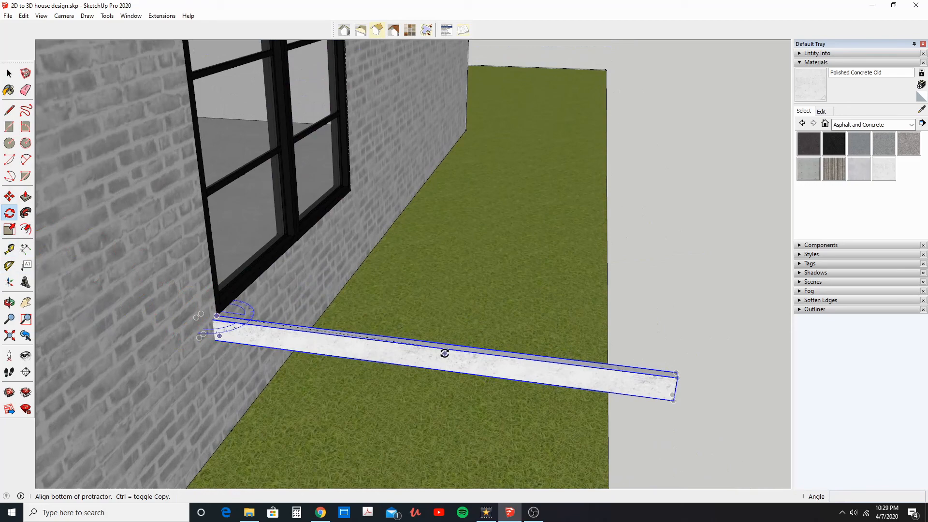
{"action": "left_click", "coordinate": [458, 346]}
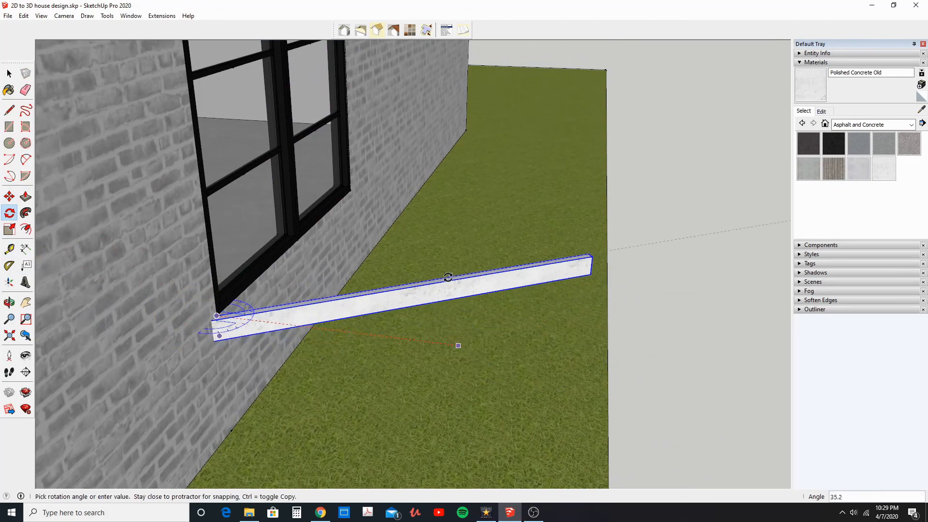
{"action": "type", "text": "90"}
{"action": "key", "text": "Return"}
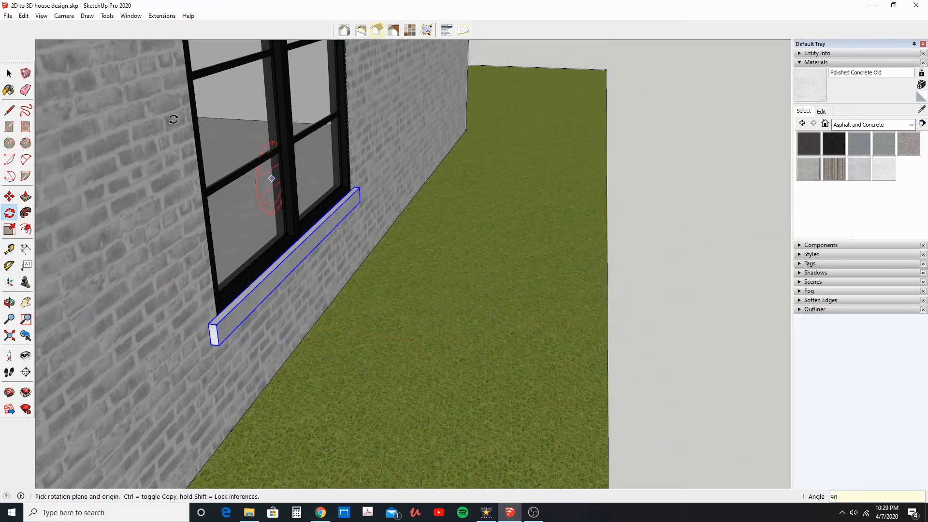
{"action": "left_click", "coordinate": [9, 73]}
Examine the new headers and sills across the side and front of the house
{"action": "scroll", "coordinate": [281, 213], "scroll_direction": "down", "scroll_amount": 5}
{"action": "middle_click_drag", "start_coordinate": [286, 199], "coordinate": [318, 151]}
{"action": "scroll", "coordinate": [373, 198], "scroll_direction": "down", "scroll_amount": 3}
{"action": "middle_click_drag", "start_coordinate": [372, 198], "coordinate": [558, 202]}
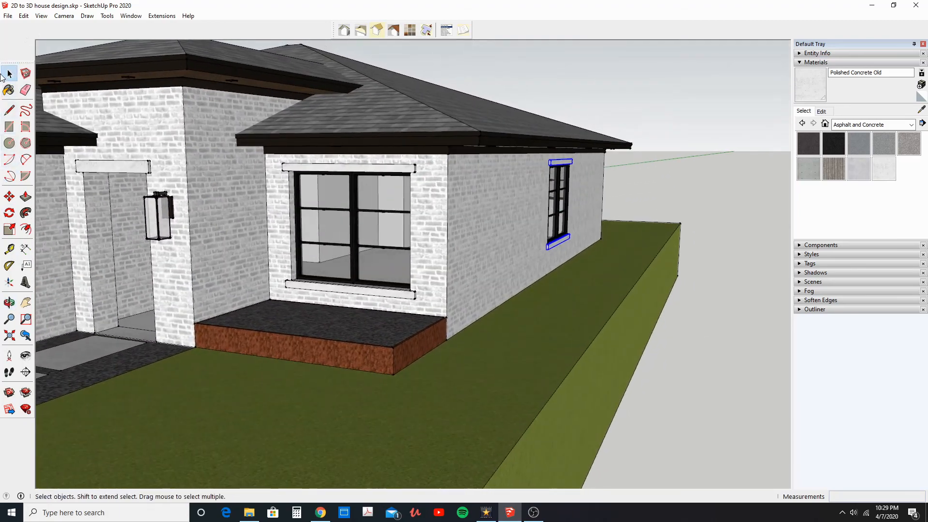
{"action": "scroll", "coordinate": [365, 237], "scroll_direction": "down", "scroll_amount": 3}
{"action": "middle_click_drag", "start_coordinate": [365, 237], "coordinate": [518, 279]}
{"action": "scroll", "coordinate": [584, 289], "scroll_direction": "down", "scroll_amount": 2}
{"action": "middle_click_drag", "start_coordinate": [431, 275], "coordinate": [500, 258], "text": "shift"}
{"action": "scroll", "coordinate": [515, 292], "scroll_direction": "up", "scroll_amount": 1}
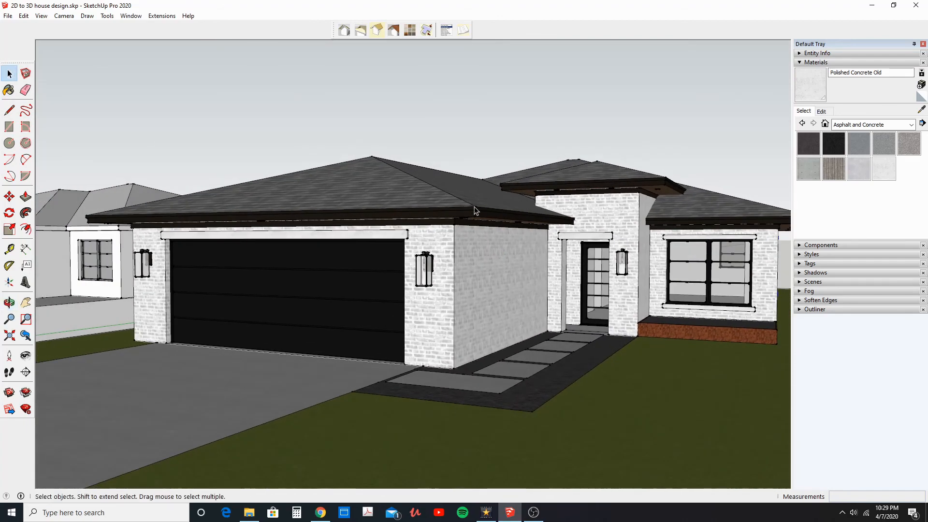